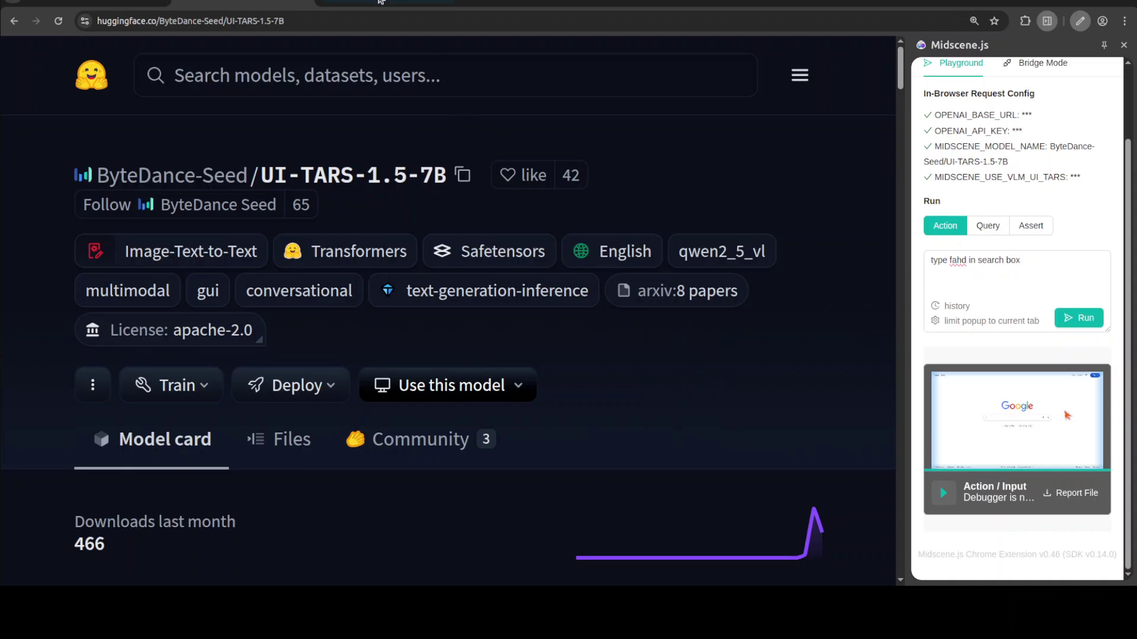
Step: Bring up the Google home page and run the Midscene action that enters a name in the search box
key(ctrl+Tab)
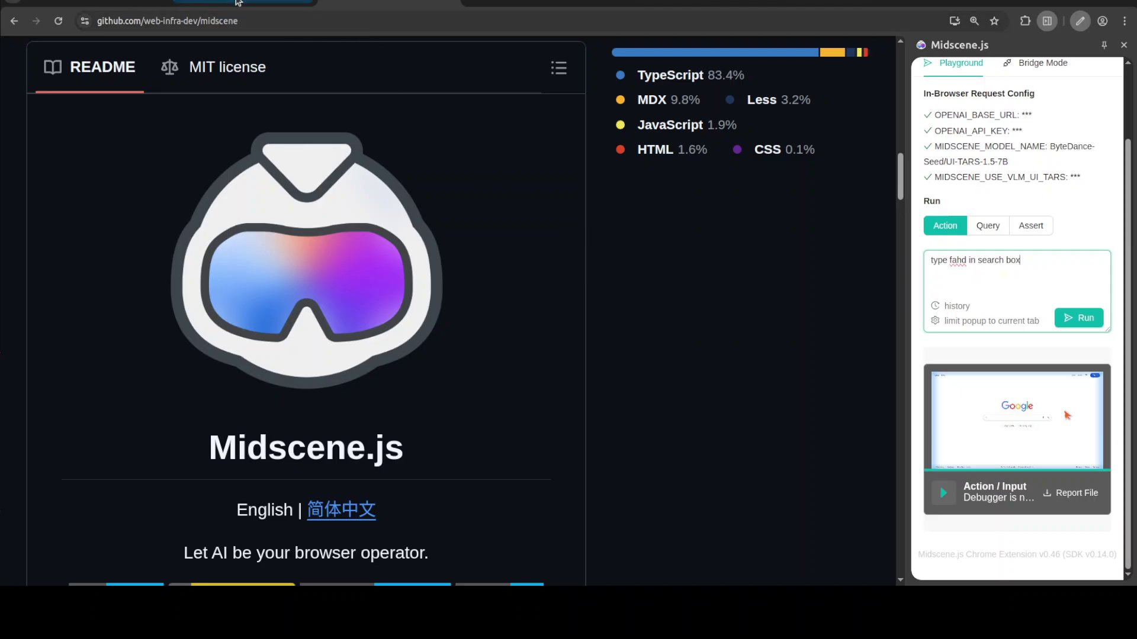
key(ctrl+Tab)
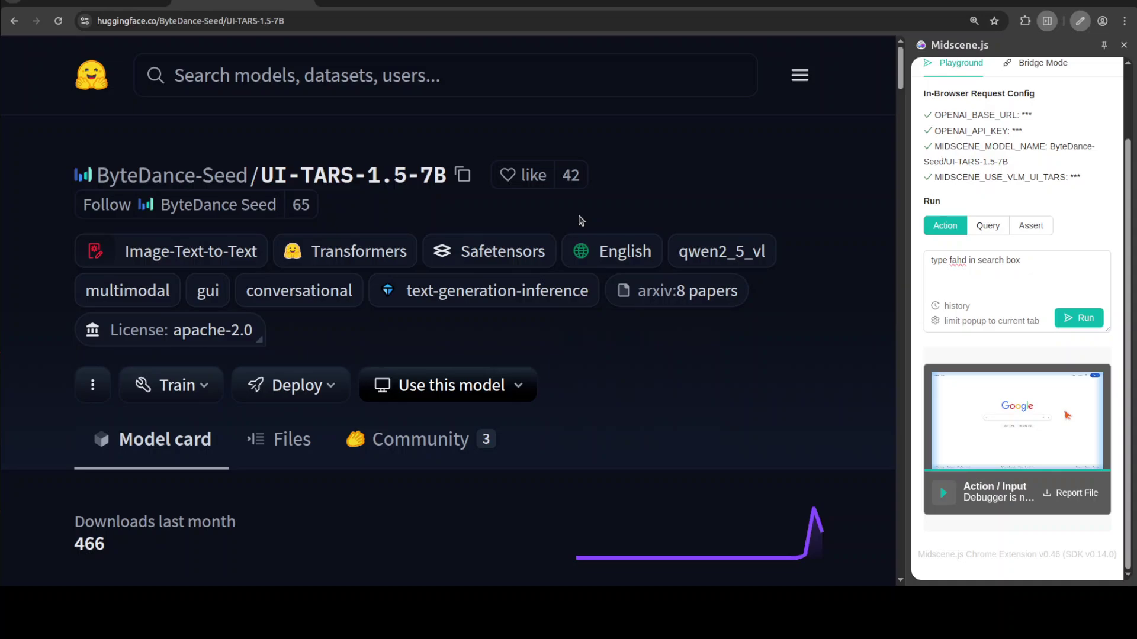
click(519, 3)
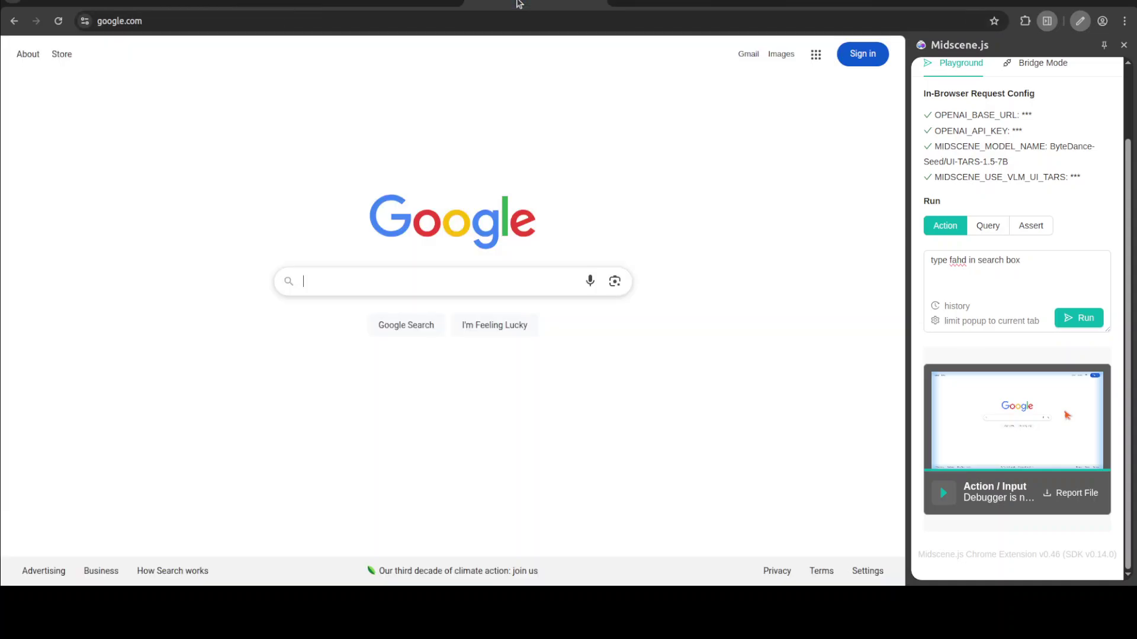
click(1035, 279)
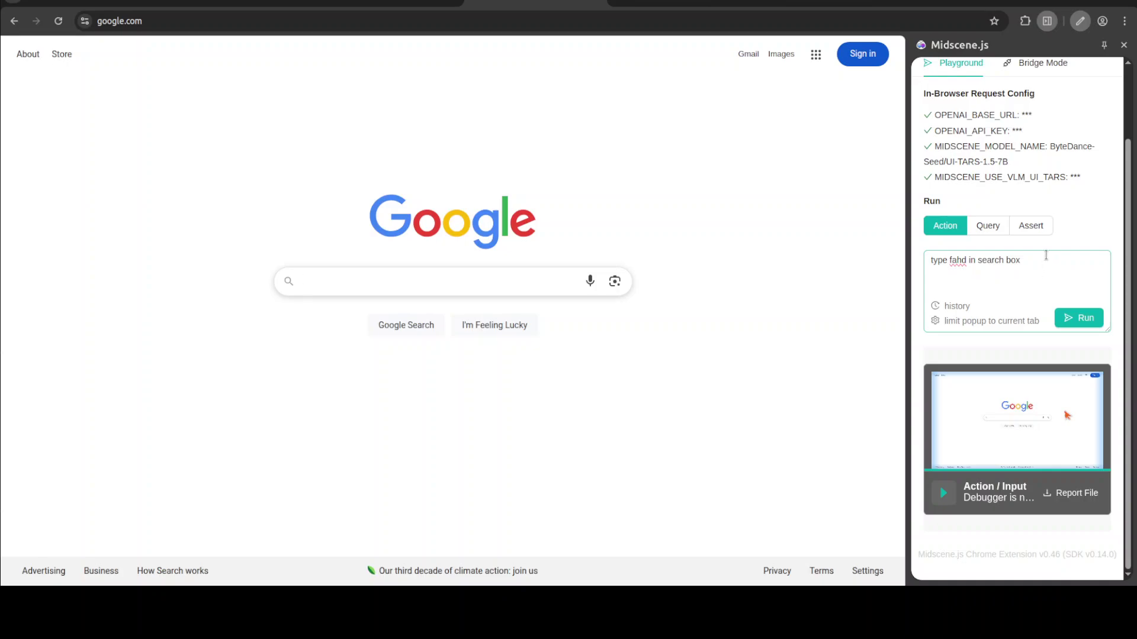
drag(1046, 262, 924, 260)
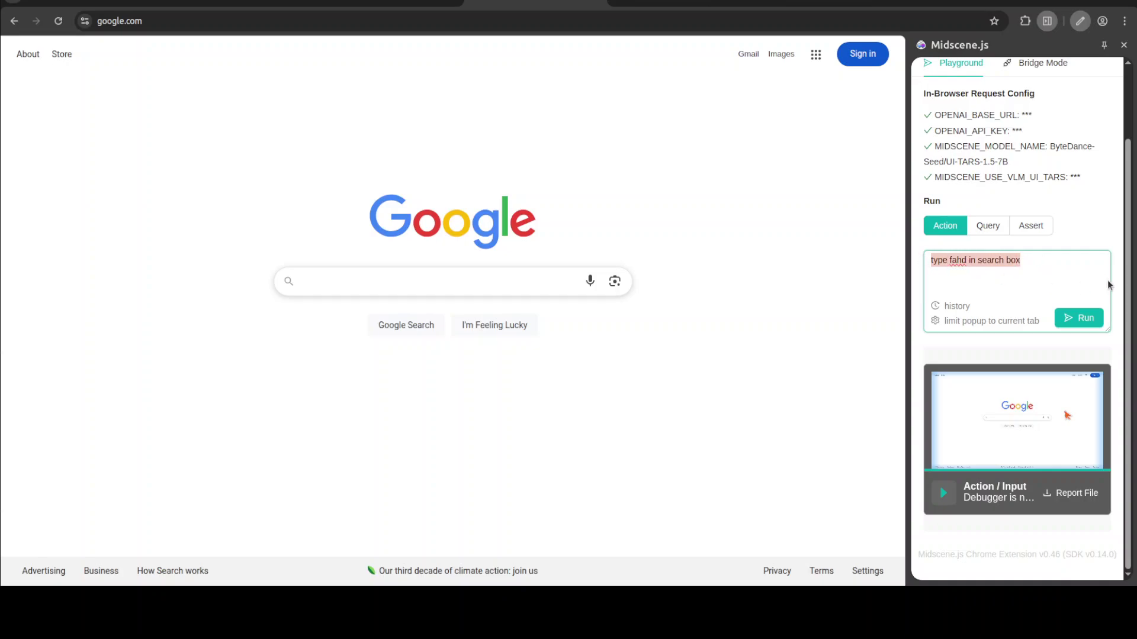
click(1086, 323)
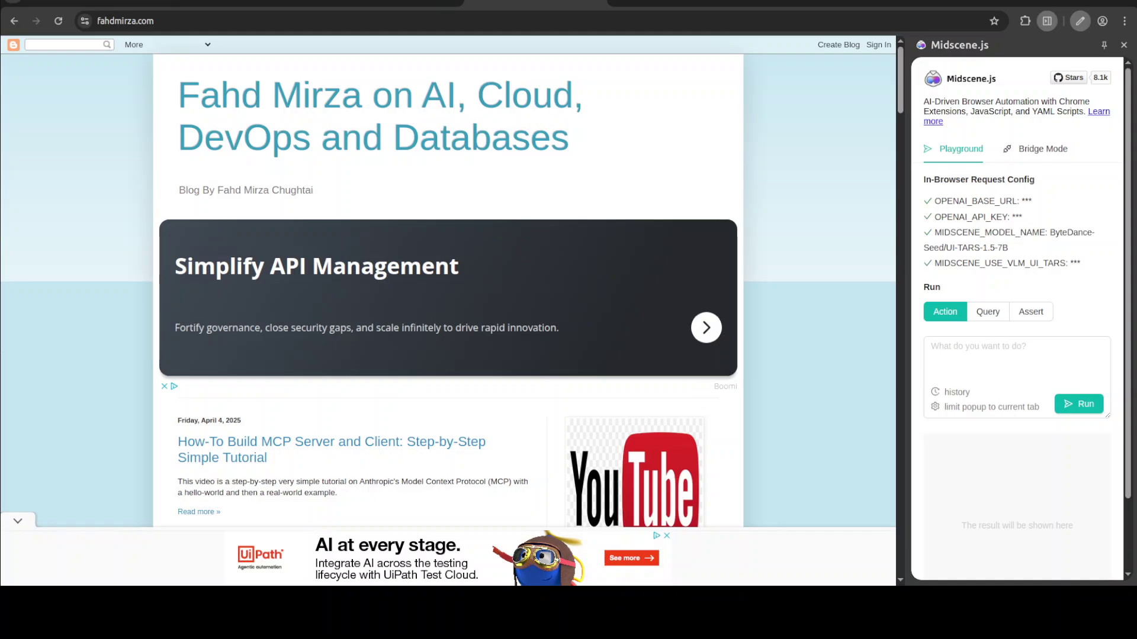
Step: Run a Midscene query on the blog page with the prompt "extract the title from the page"
click(993, 312)
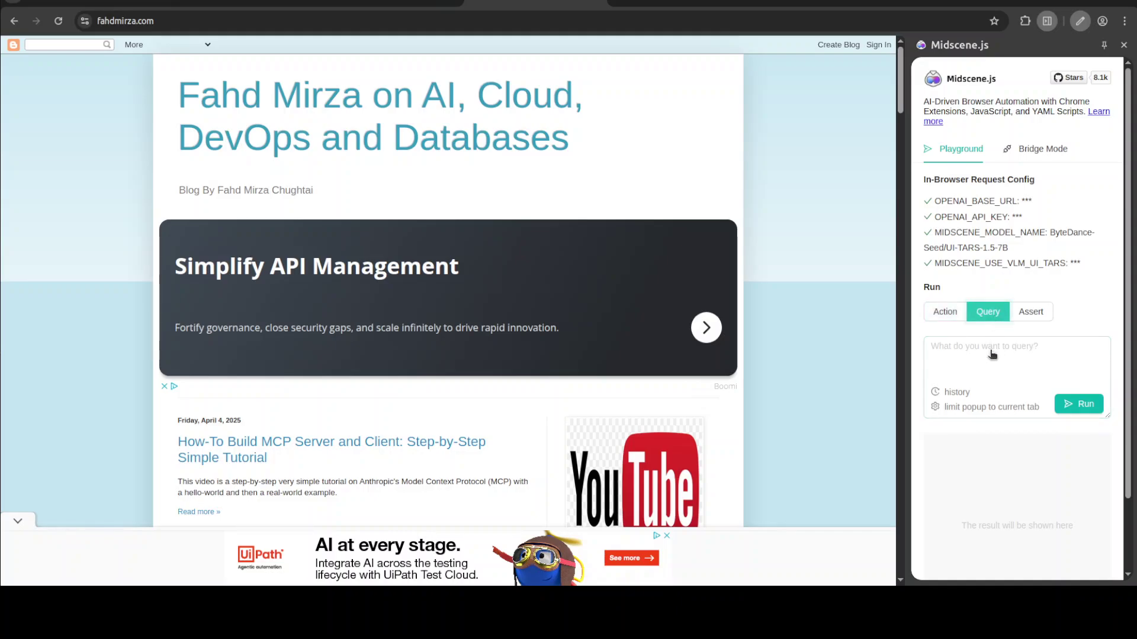
click(992, 345)
text(extract the title from the page)
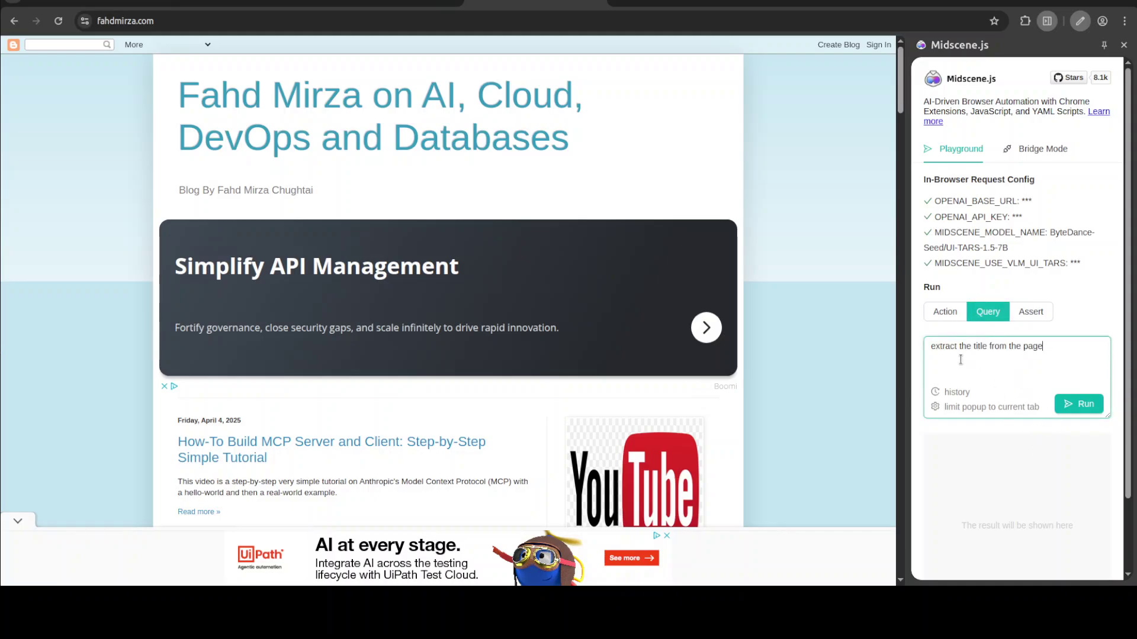
click(1081, 404)
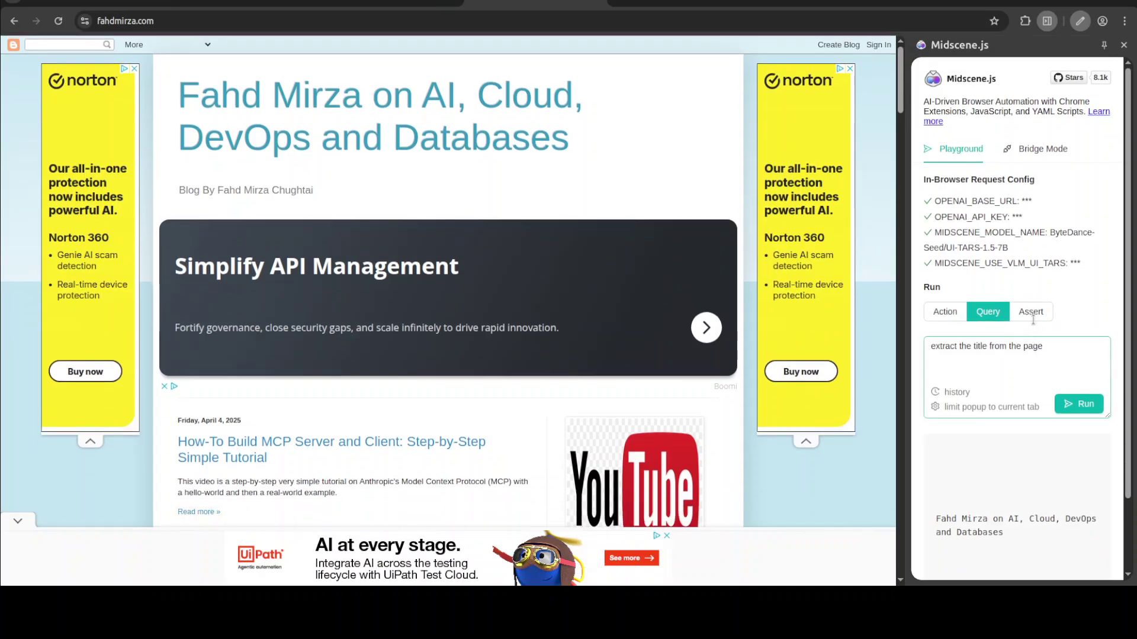
Step: Run the Midscene assertion "the page title includes AI" on the blog page and read through its result
click(1031, 314)
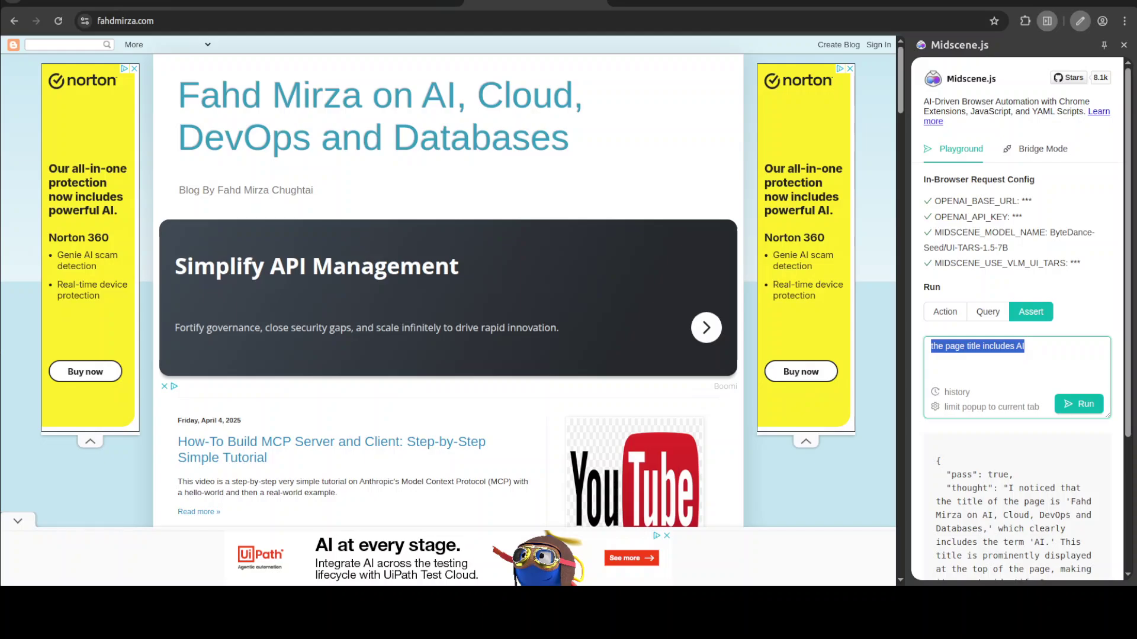
drag(949, 474, 1012, 178)
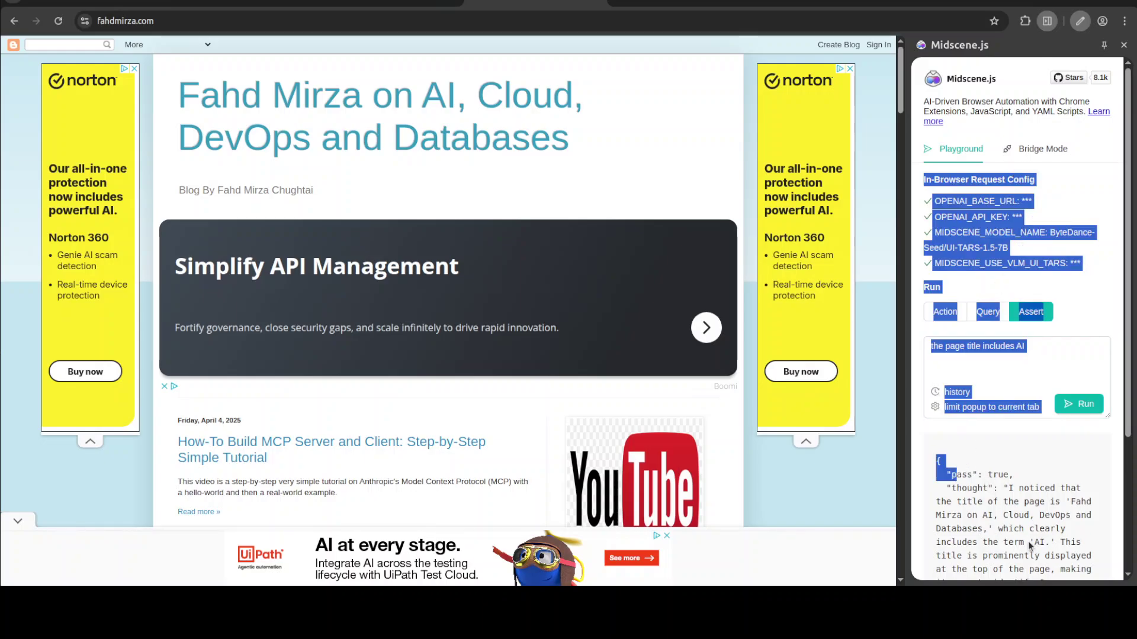
scroll(1034, 506, down, 3)
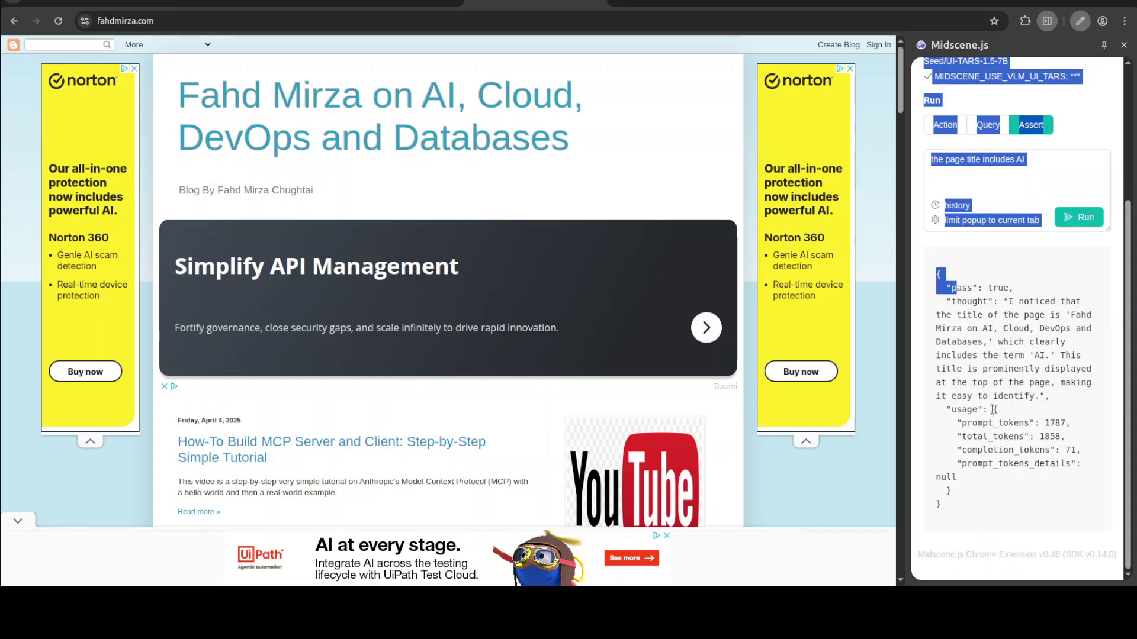
scroll(994, 444, up, 3)
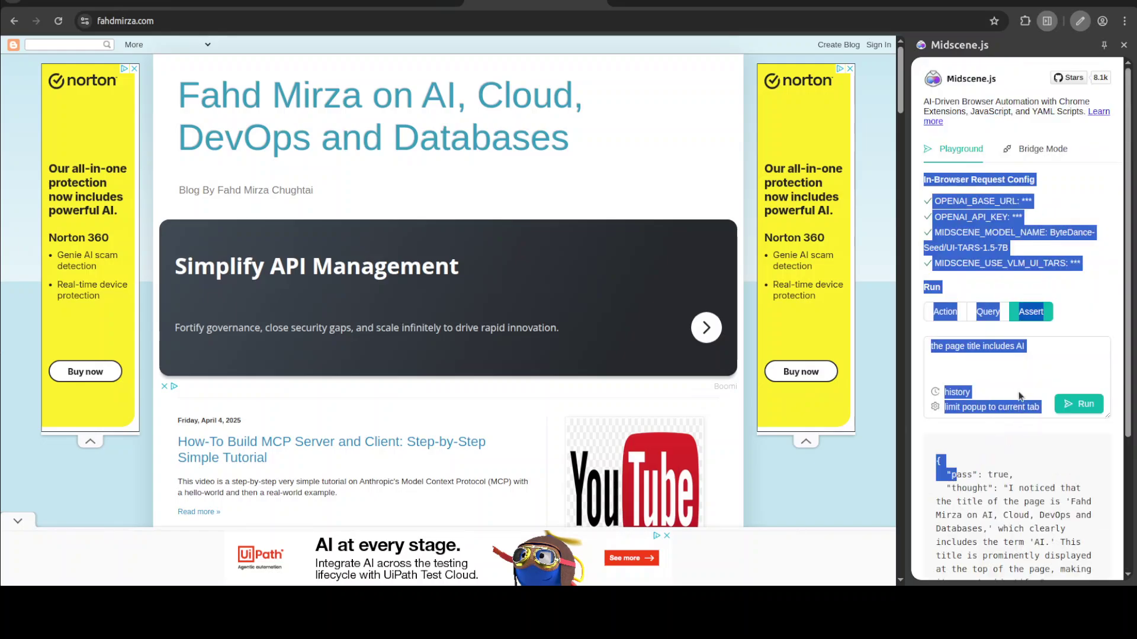
click(1010, 364)
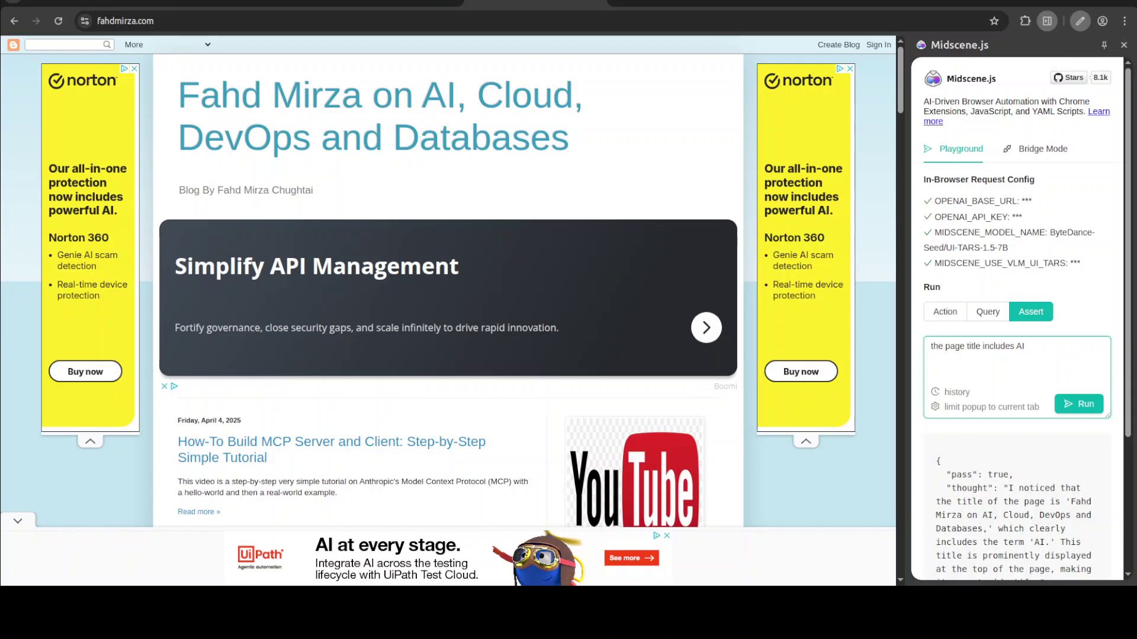
Step: On the Midscene.js page in the Chrome Web Store, close the extension's side panel and remove the extension from Chrome
key(ctrl+Tab)
key(ctrl+Tab)
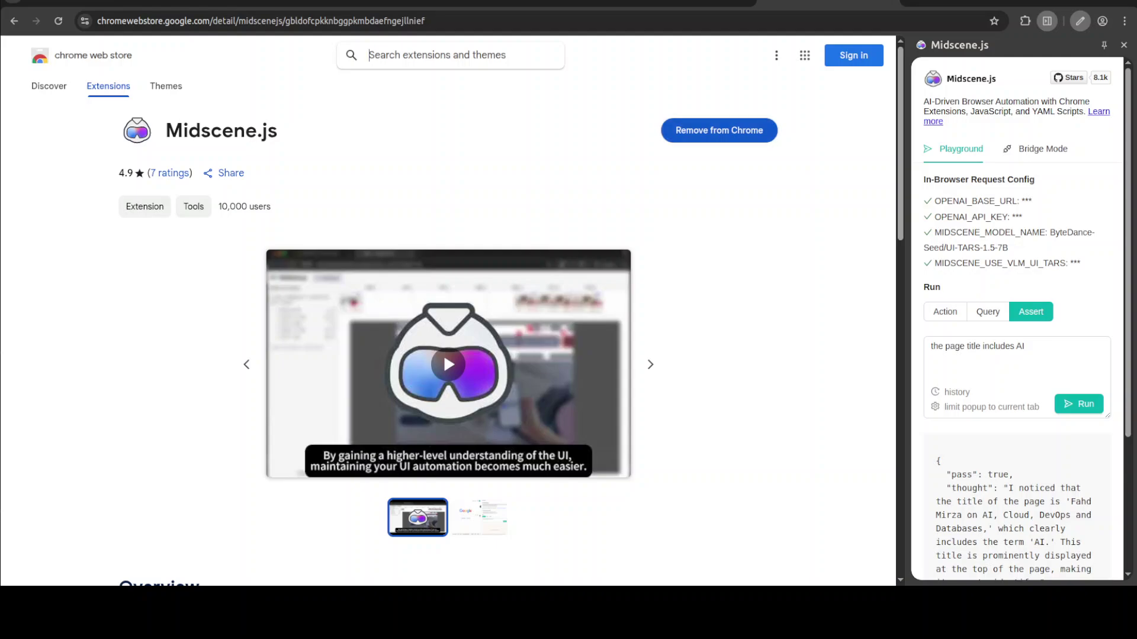
click(1047, 22)
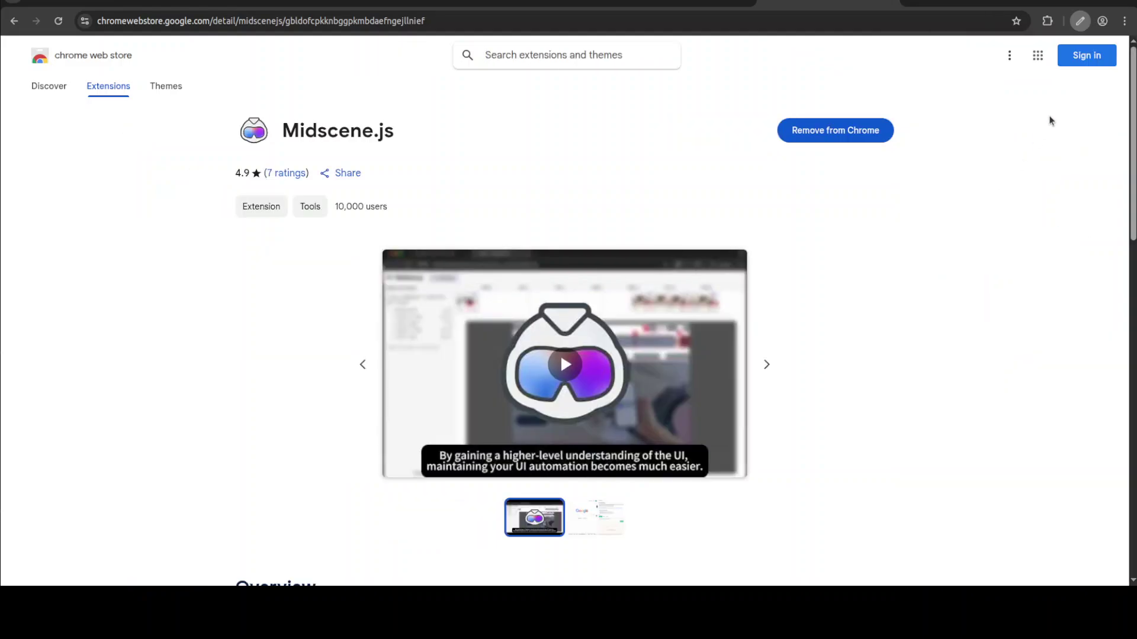
click(1048, 24)
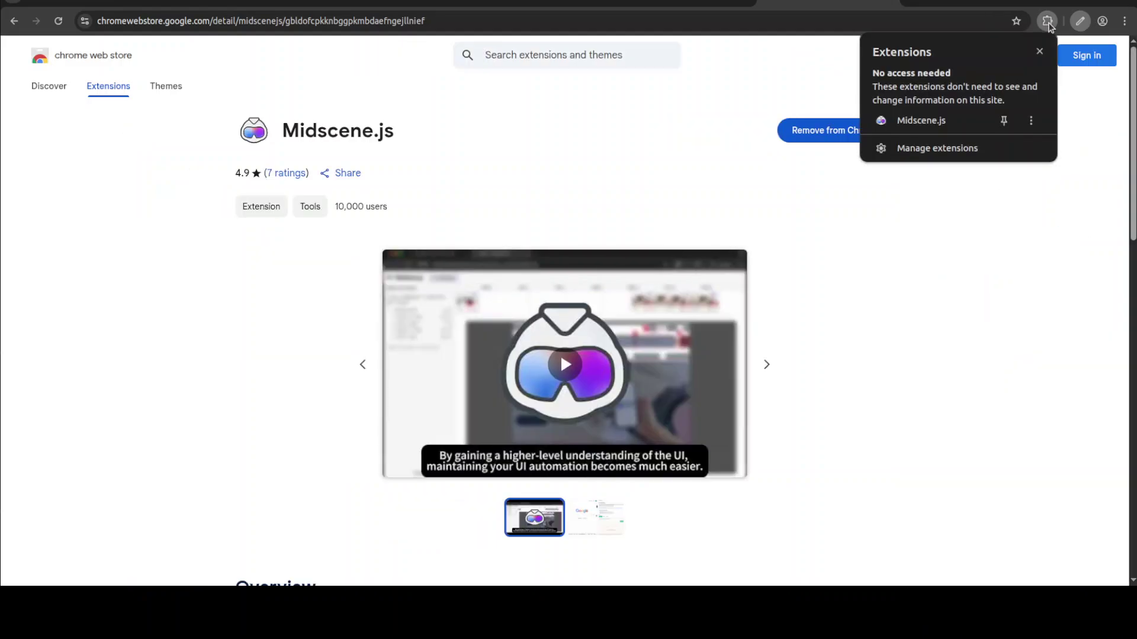
click(929, 123)
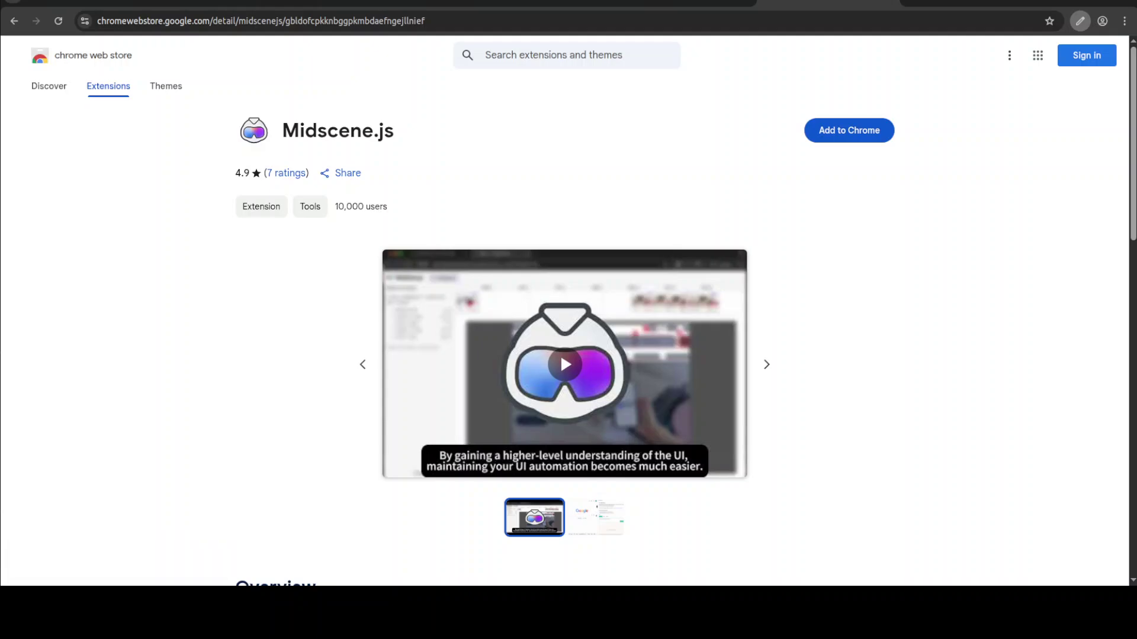
Step: Add the Midscene.js extension to Chrome again and open it from the installed extensions
click(849, 130)
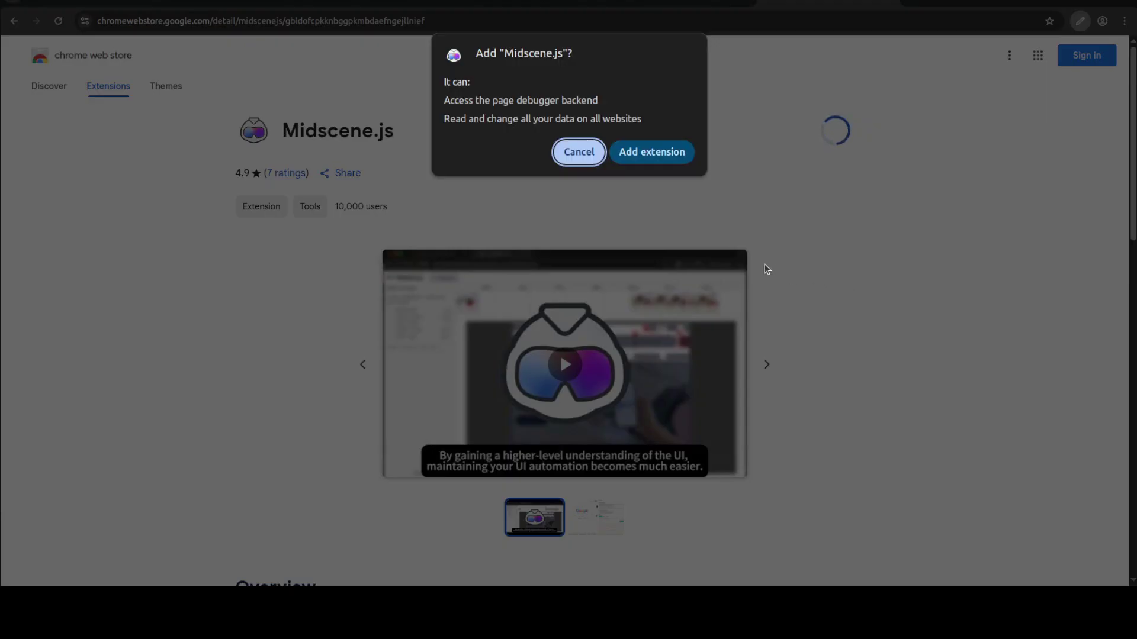
click(663, 159)
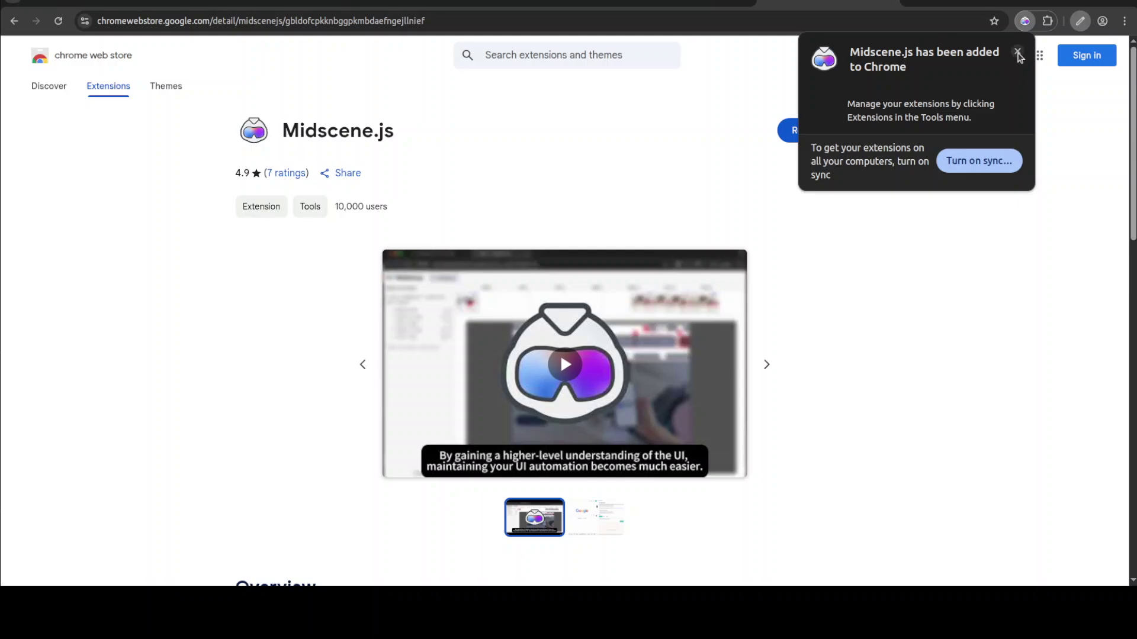
click(1018, 53)
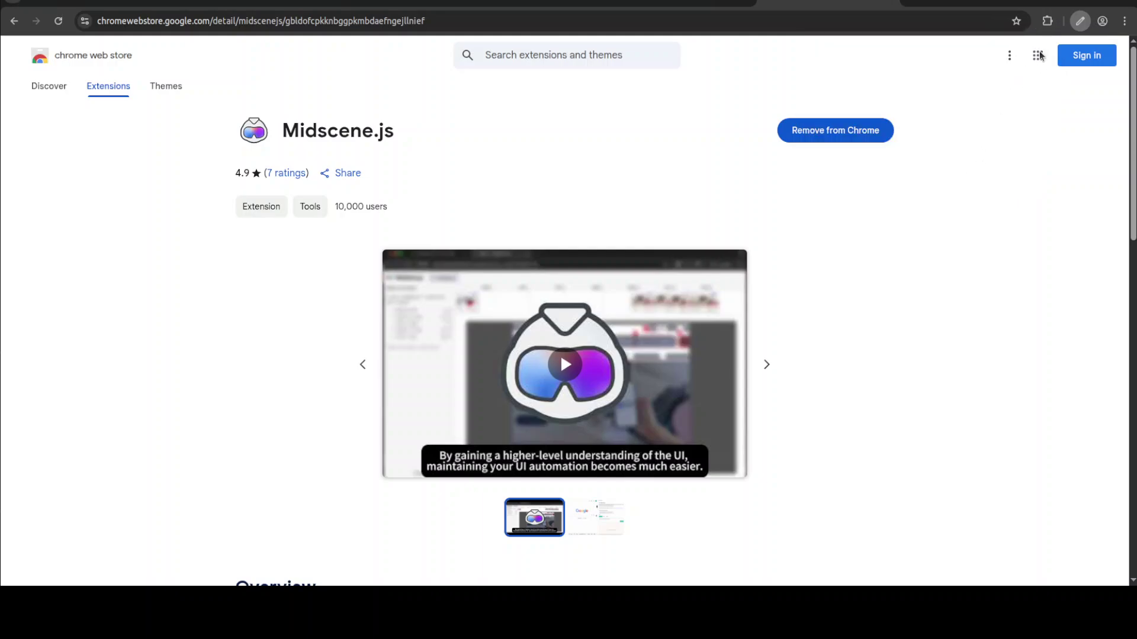
click(1048, 21)
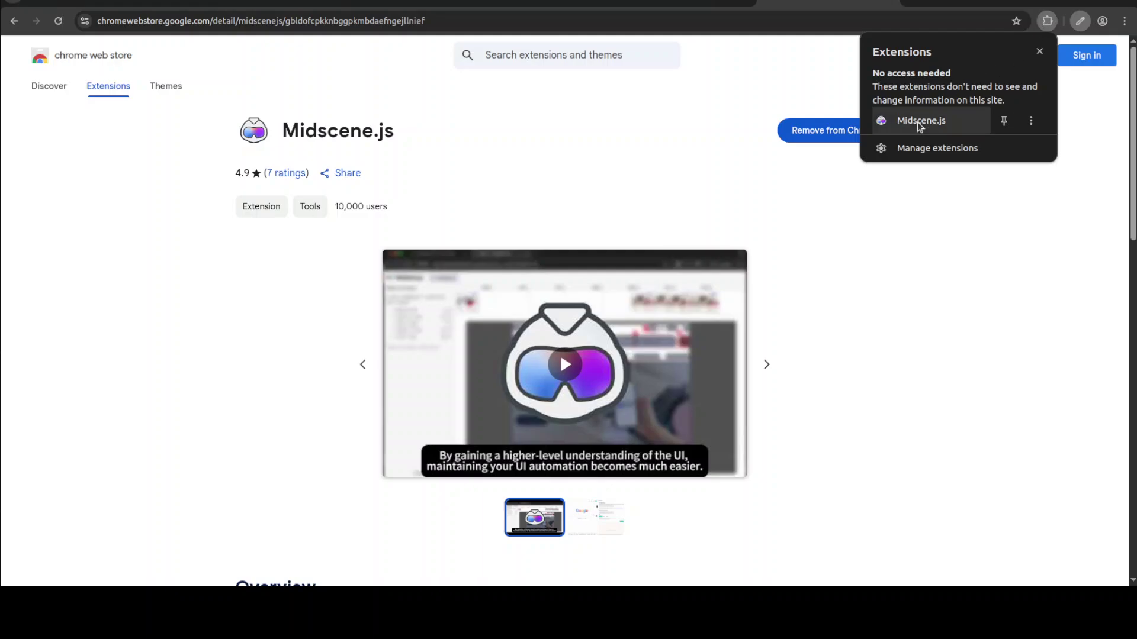
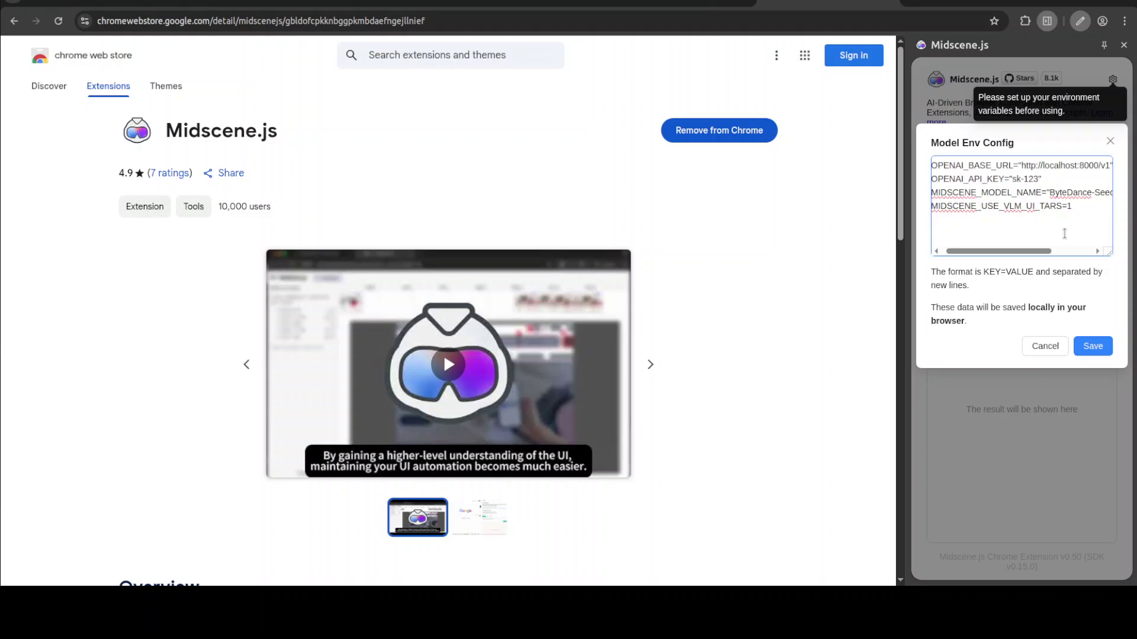
Step: Examine the base URL, API key and model name entries in Midscene's environment configuration and compare the model name with its Hugging Face page
key(Home)
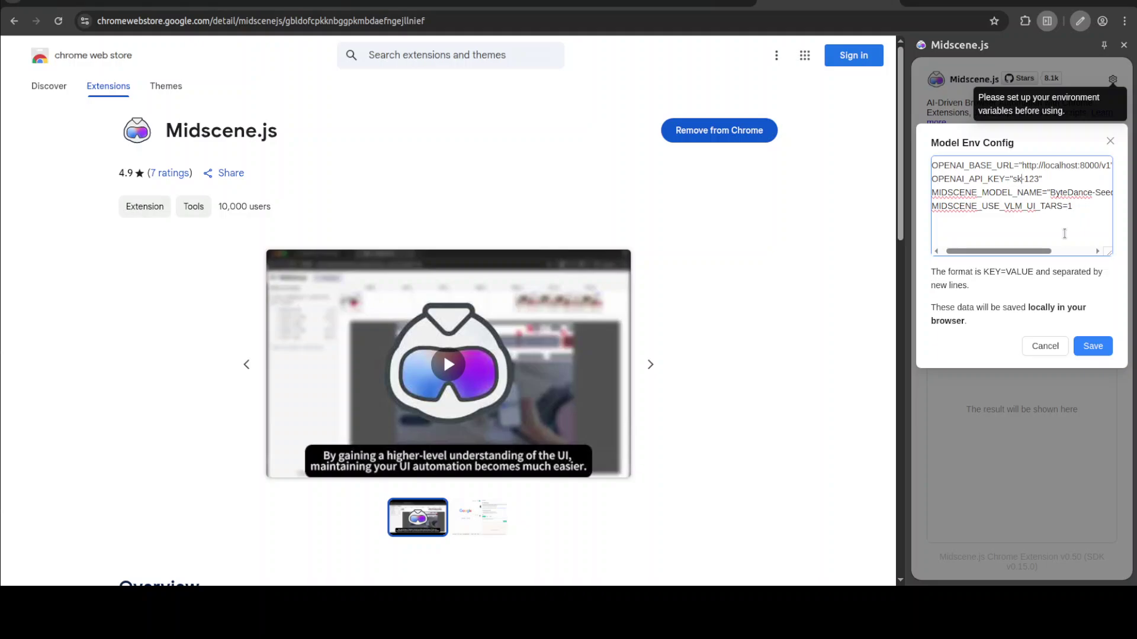
key(Right)
key(Right)
key(Down)
key(End)
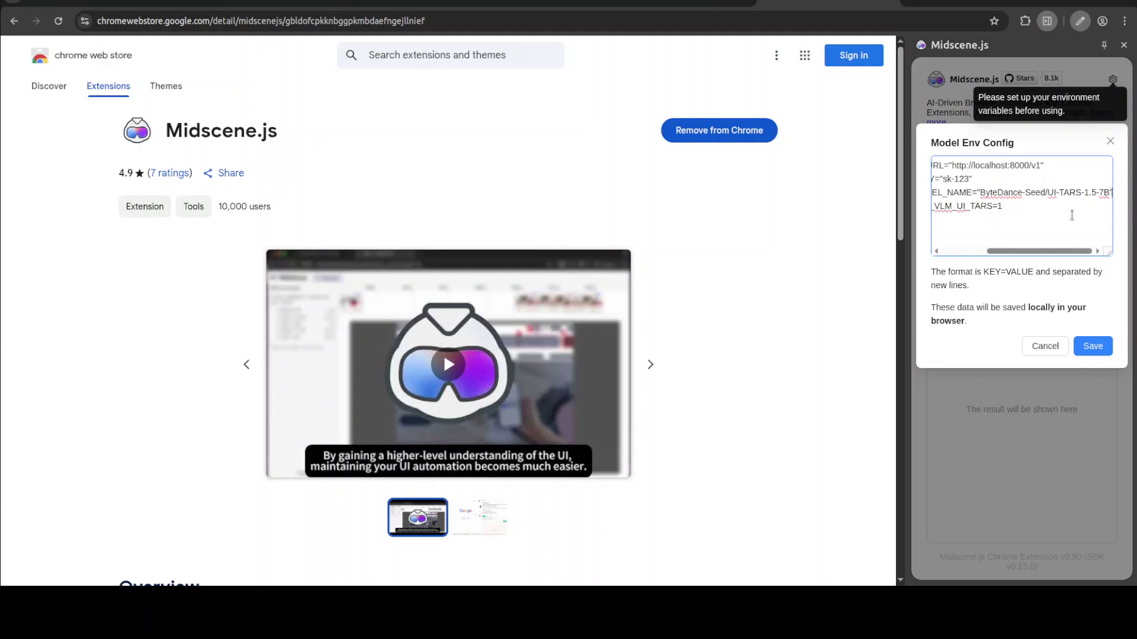
click(240, 3)
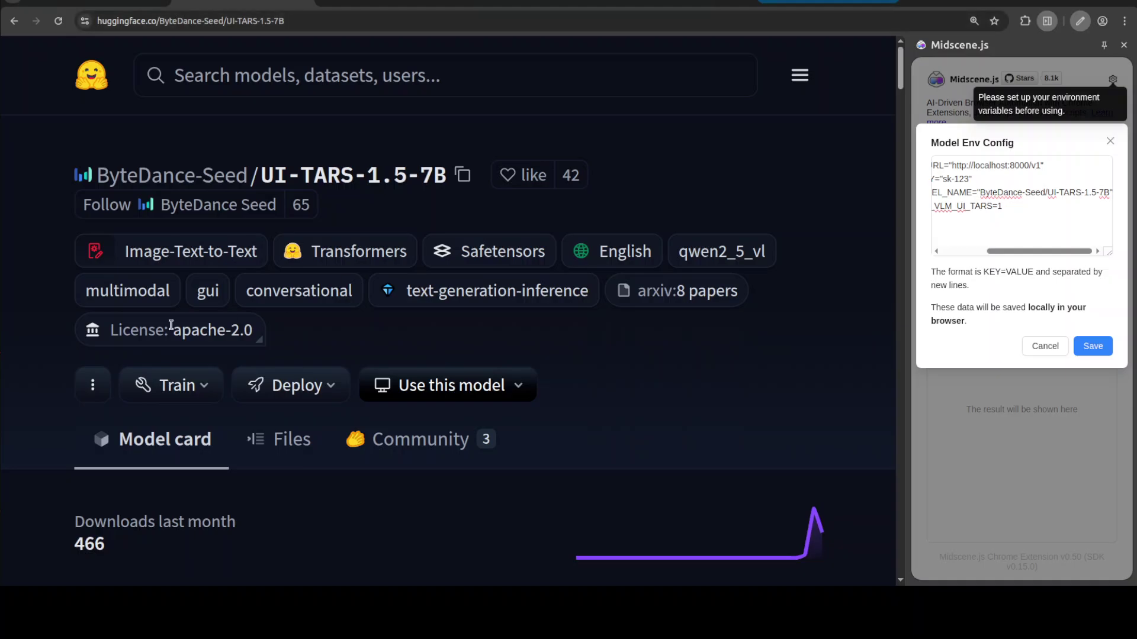
click(799, 3)
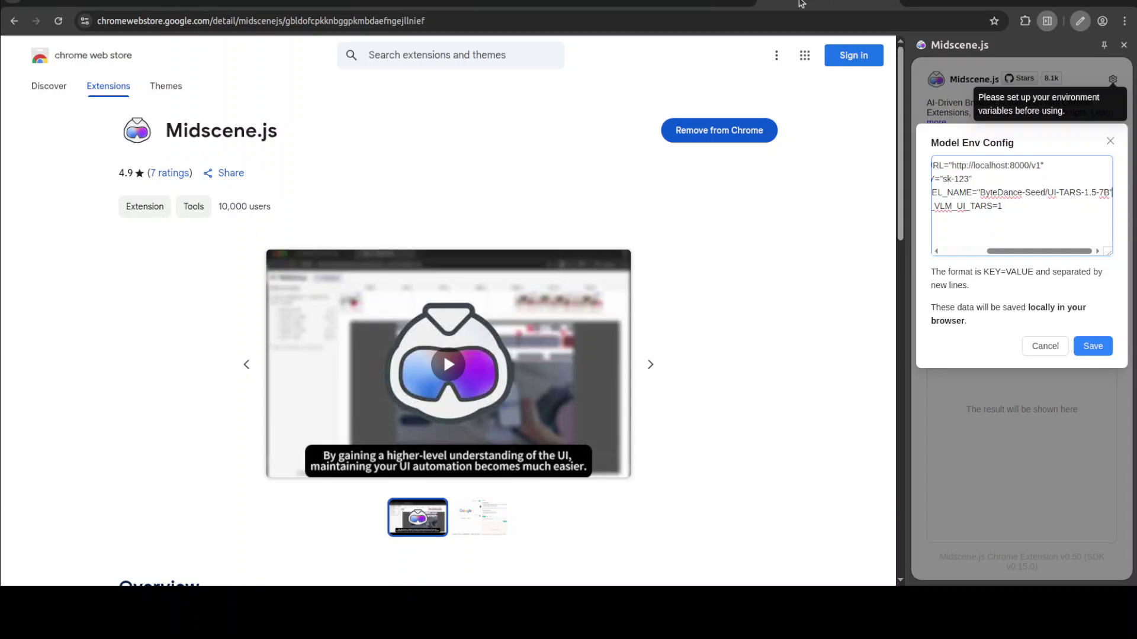
Step: Review the MIDSCENE_USE_VLM_UI_TARS=1 entry, save the model environment configuration and set the playground to Query mode
click(1013, 206)
key(Home)
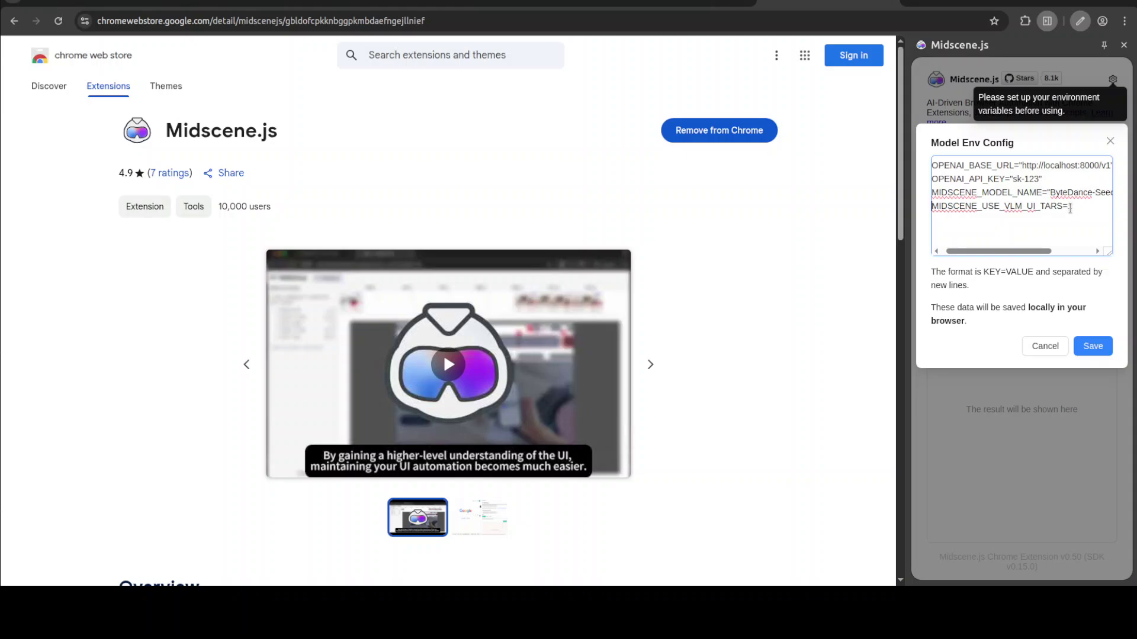
drag(1072, 207, 937, 207)
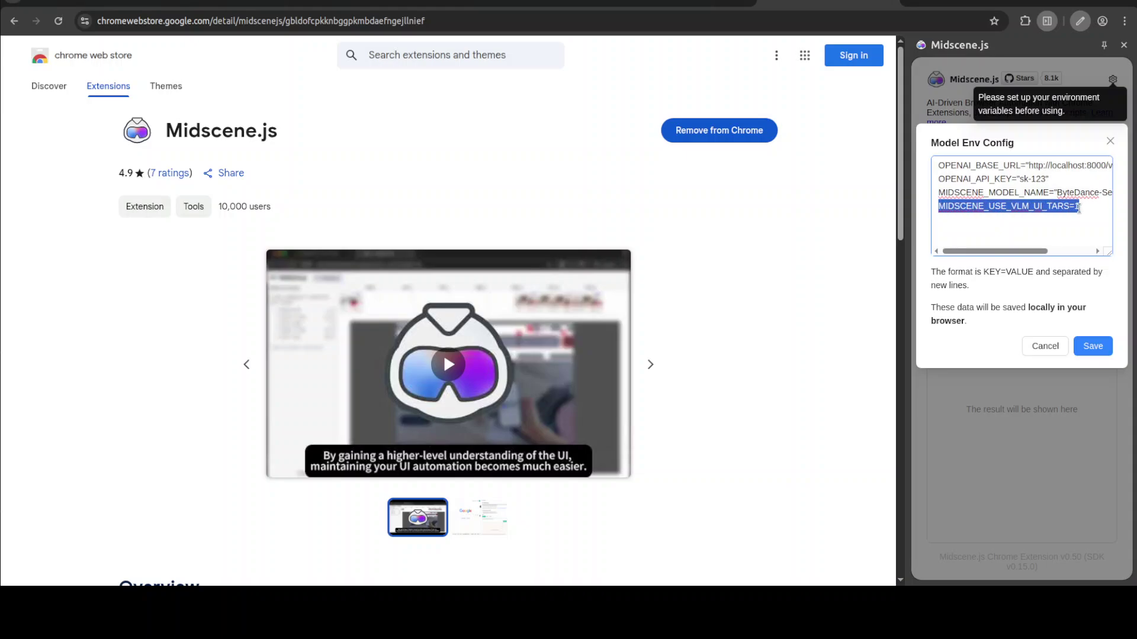
click(1073, 232)
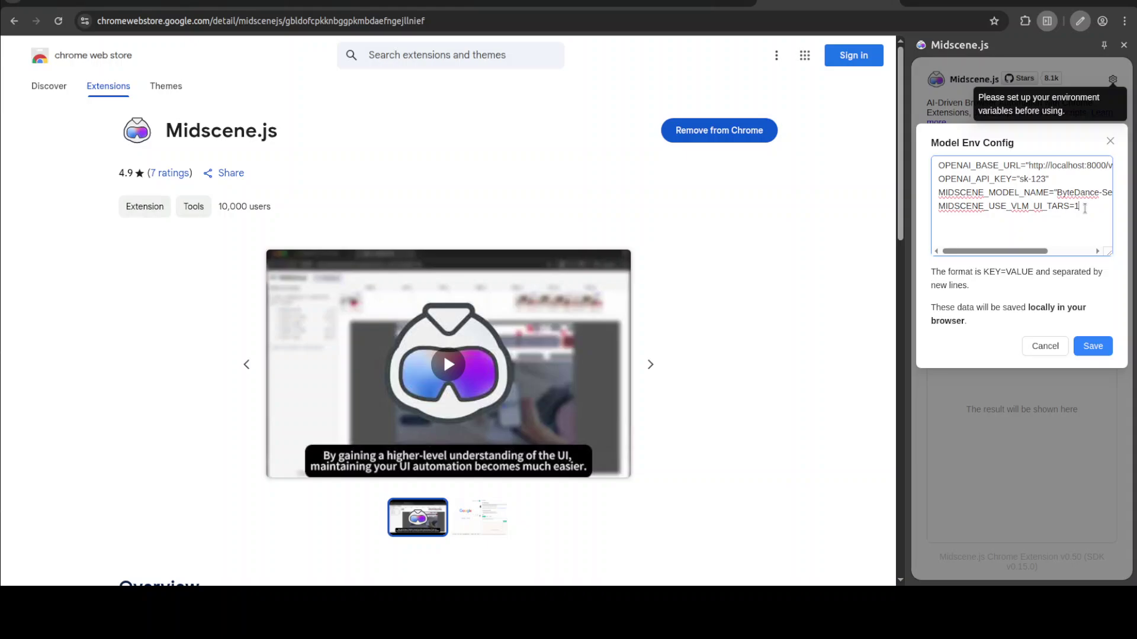
drag(1083, 207, 960, 198)
click(1097, 348)
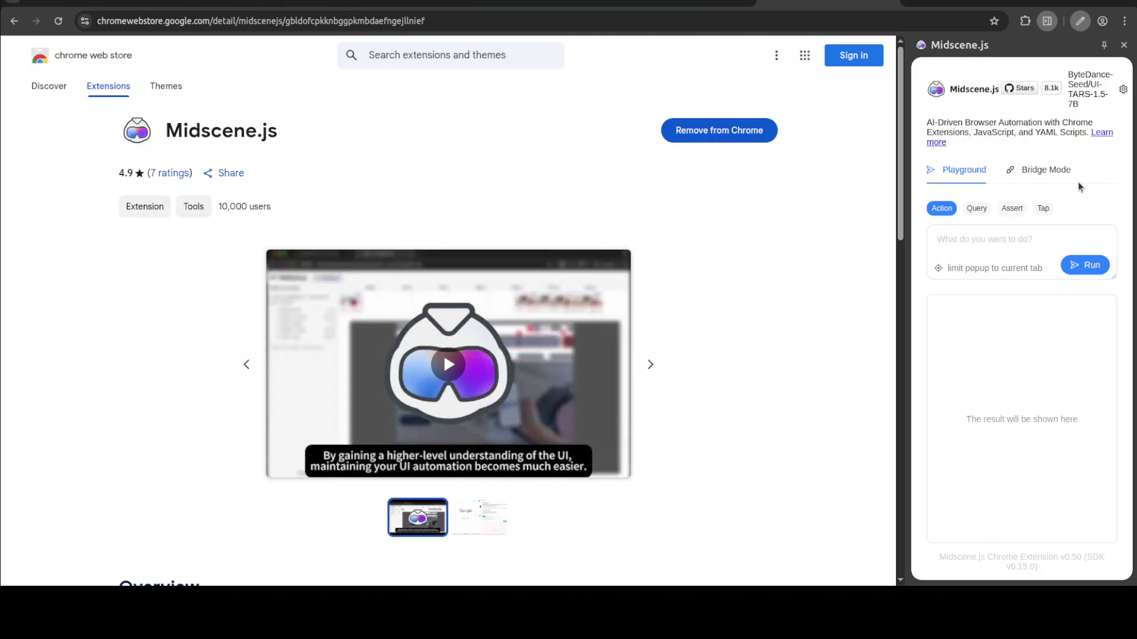
click(977, 209)
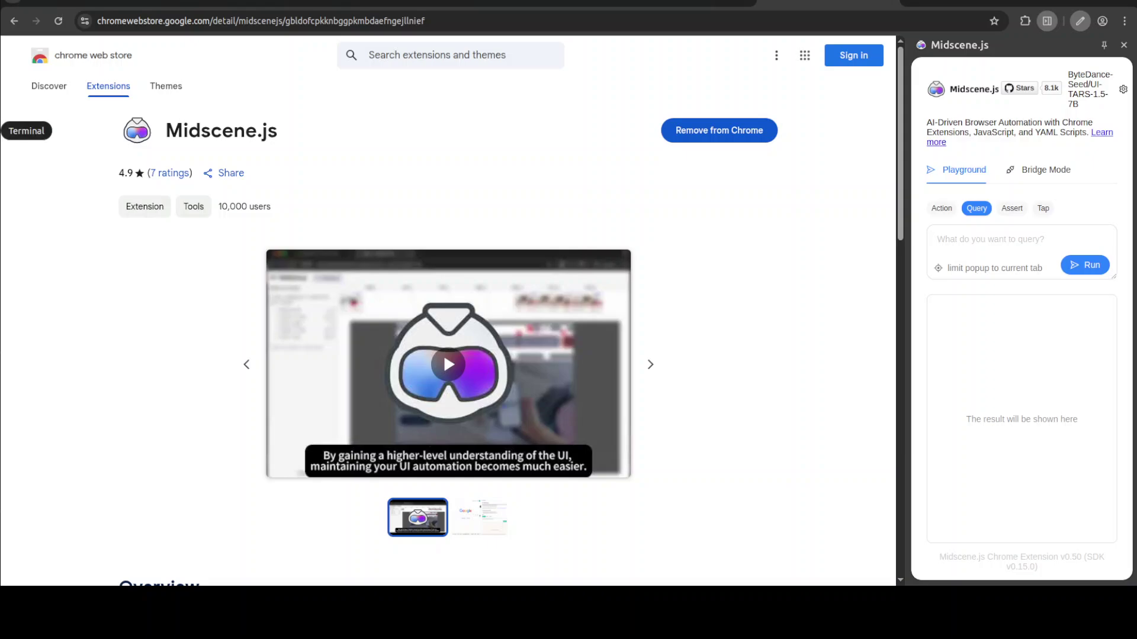
Step: Switch to the Terminal, view the local model server's log and return to the session with the curl request
click(3, 131)
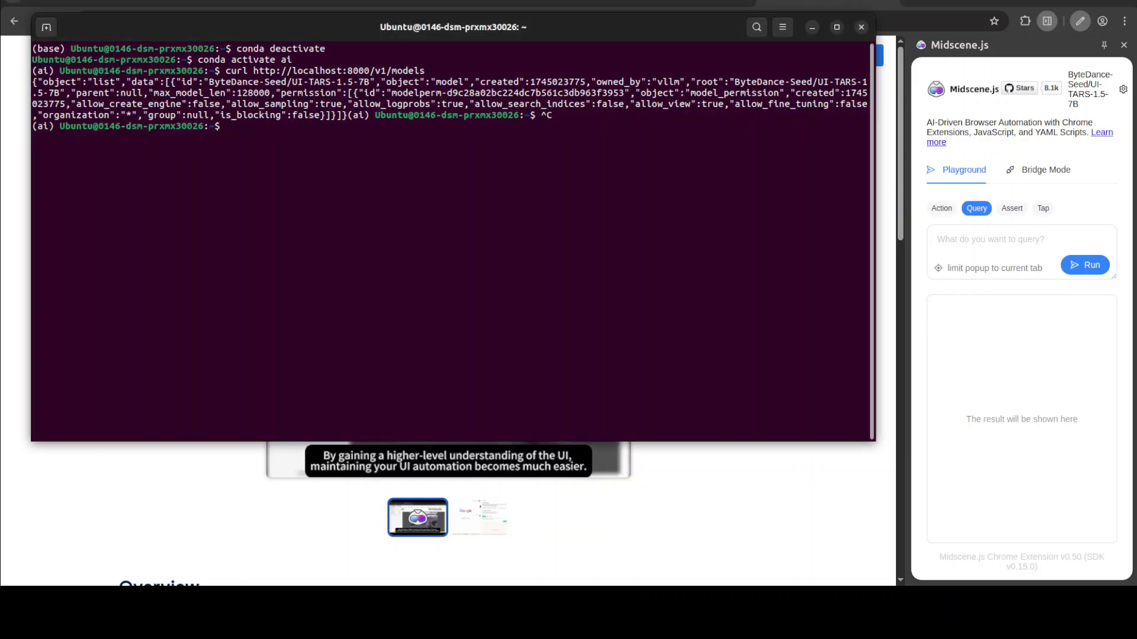
click(3, 130)
click(83, 168)
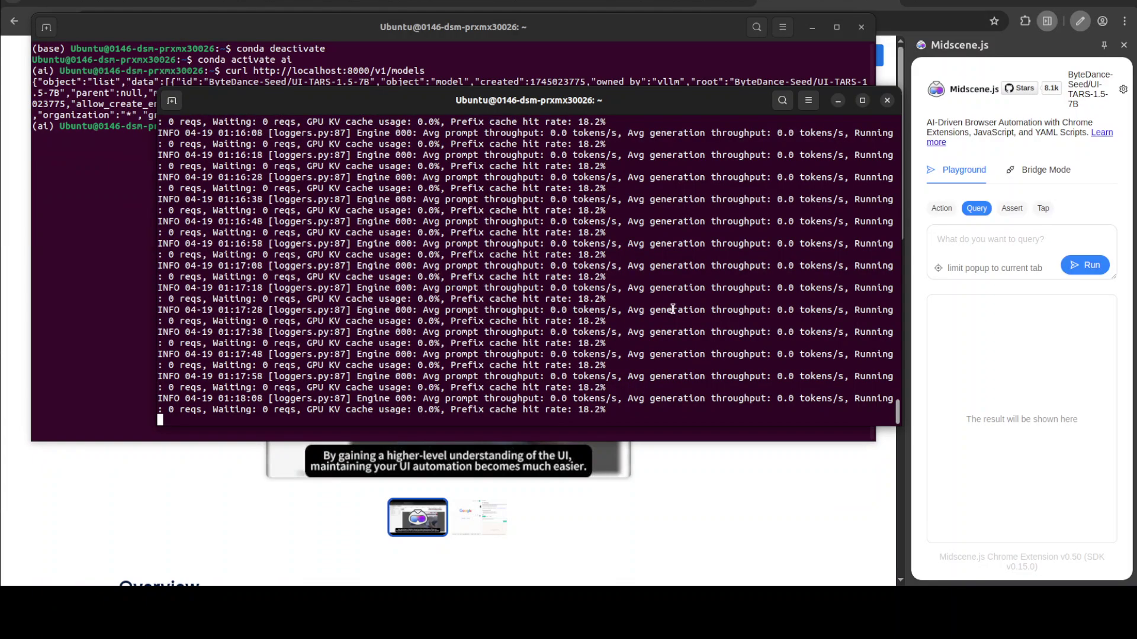
click(95, 186)
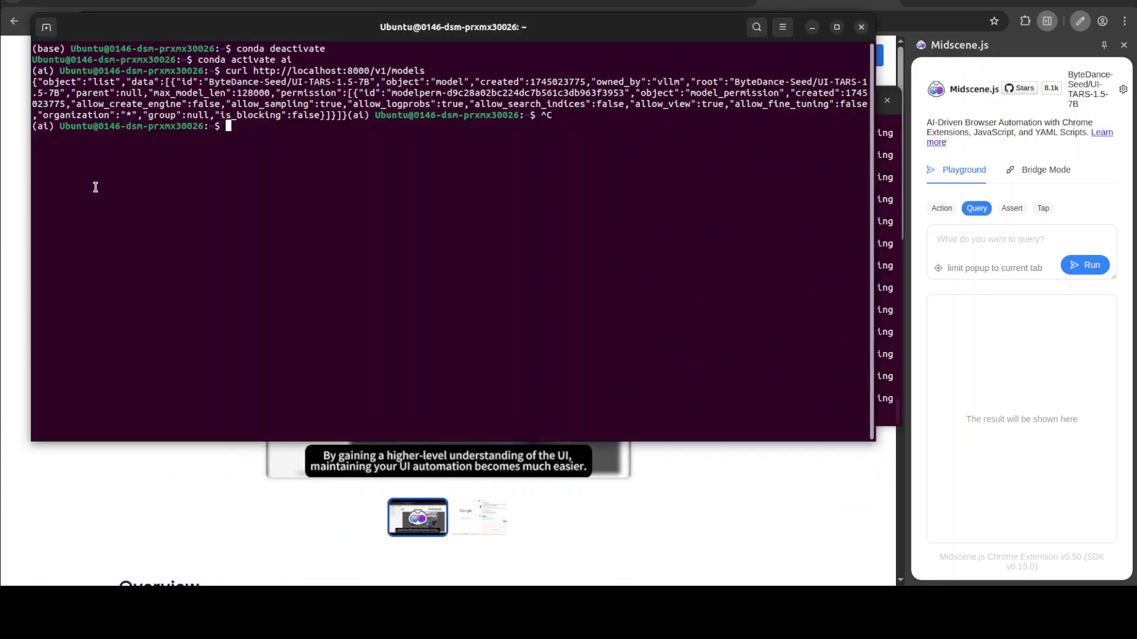
Step: Clear the terminal and run nvidia-smi to check the GPU's memory usage and processes
text(CLEAR)
key(Return)
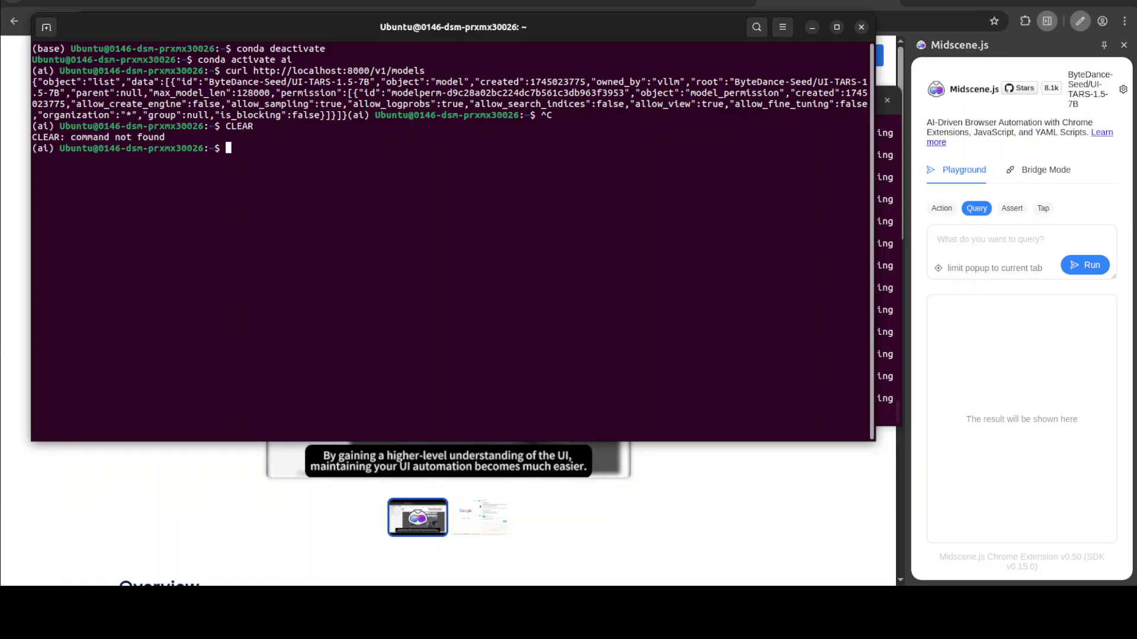
text(clear)
key(Return)
text(nvidia-)
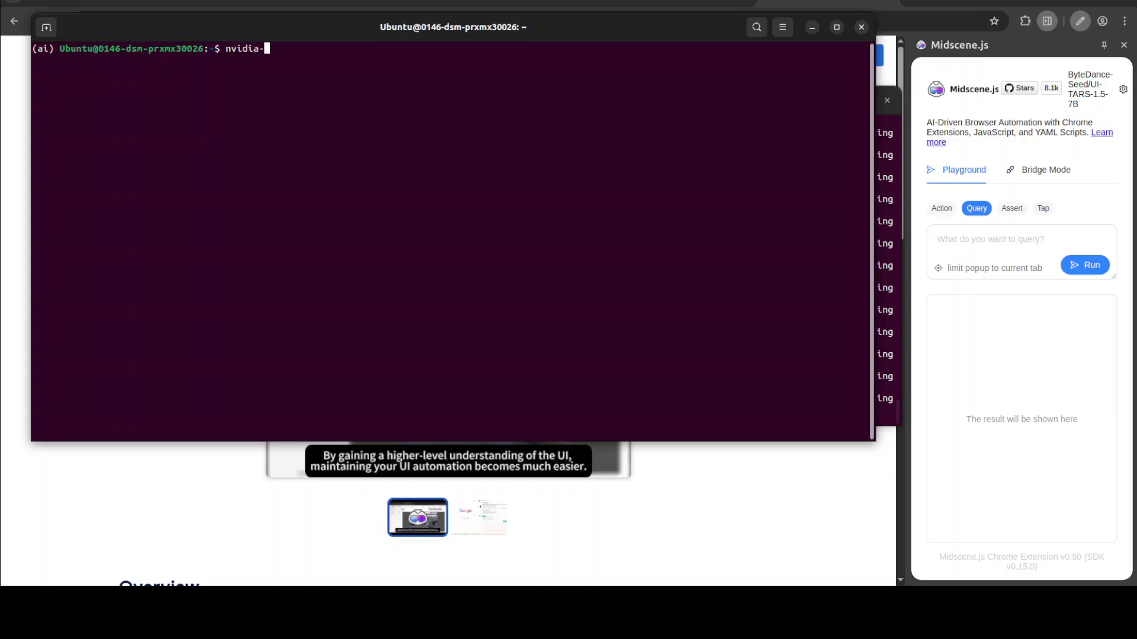
text(smi)
key(Return)
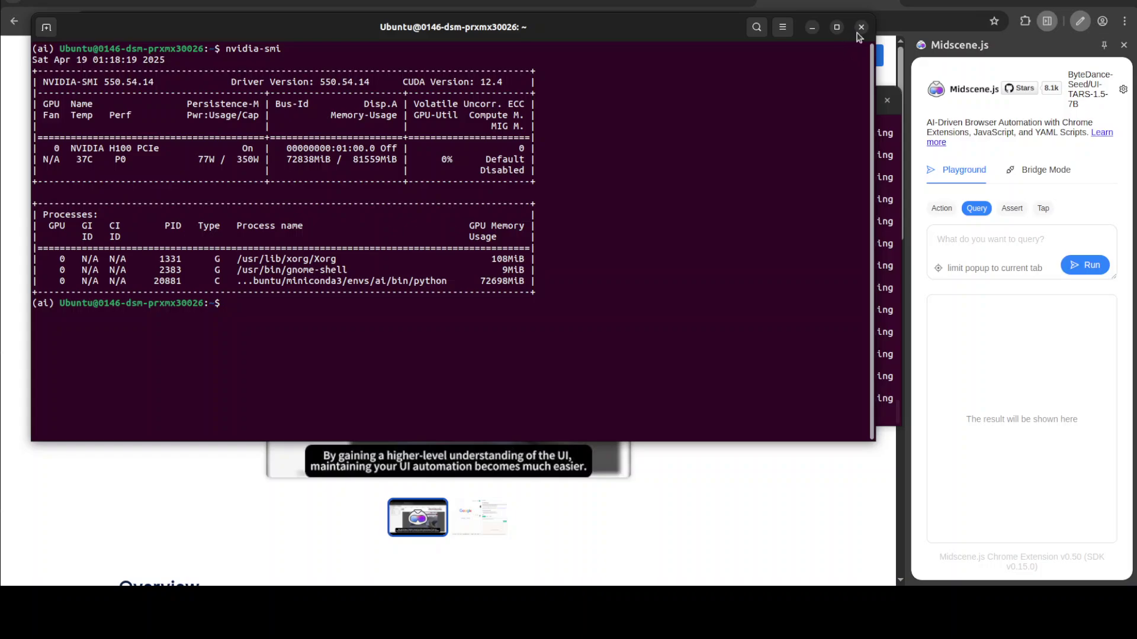
Step: Close this terminal session and stop the model server running in the other terminal window
key(ctrl+d)
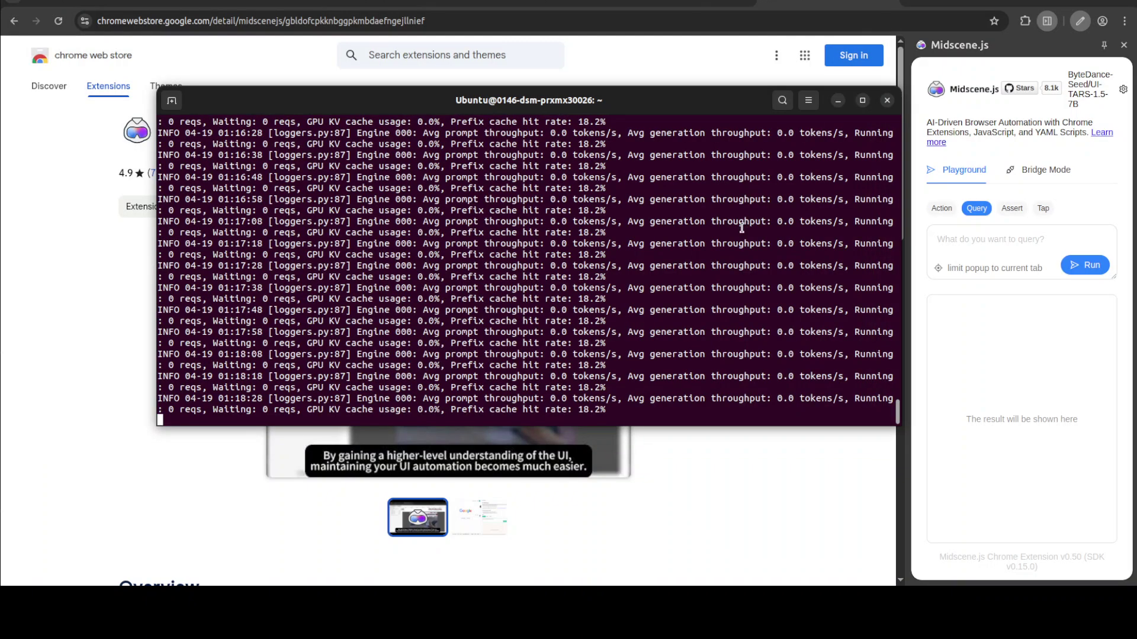
key(ctrl+c)
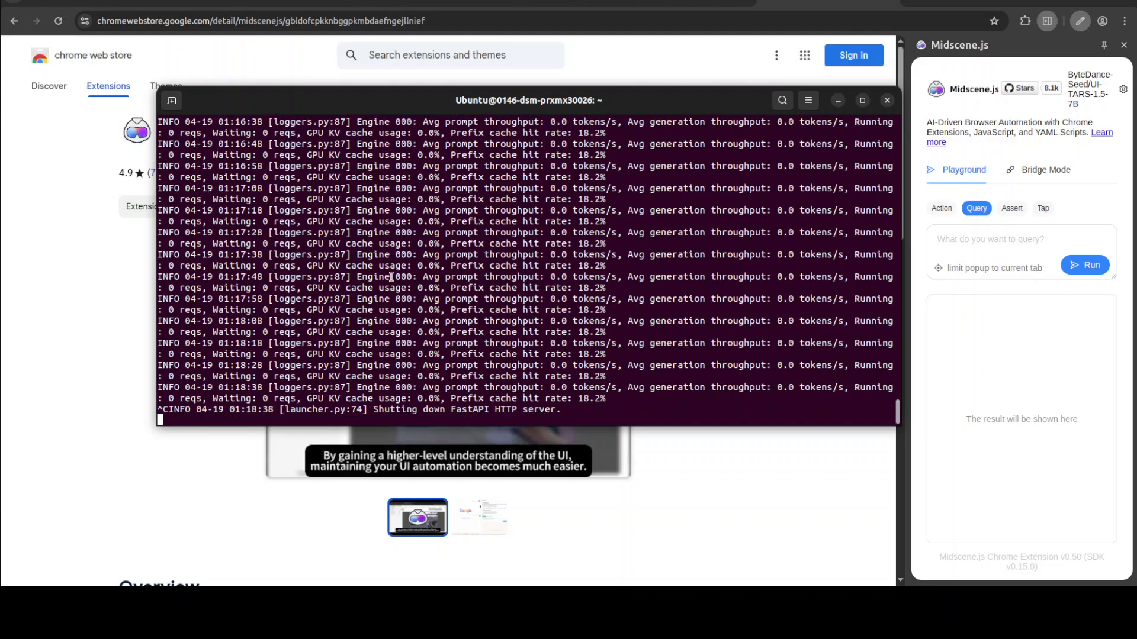
key(ctrl+c)
key(ctrl+c)
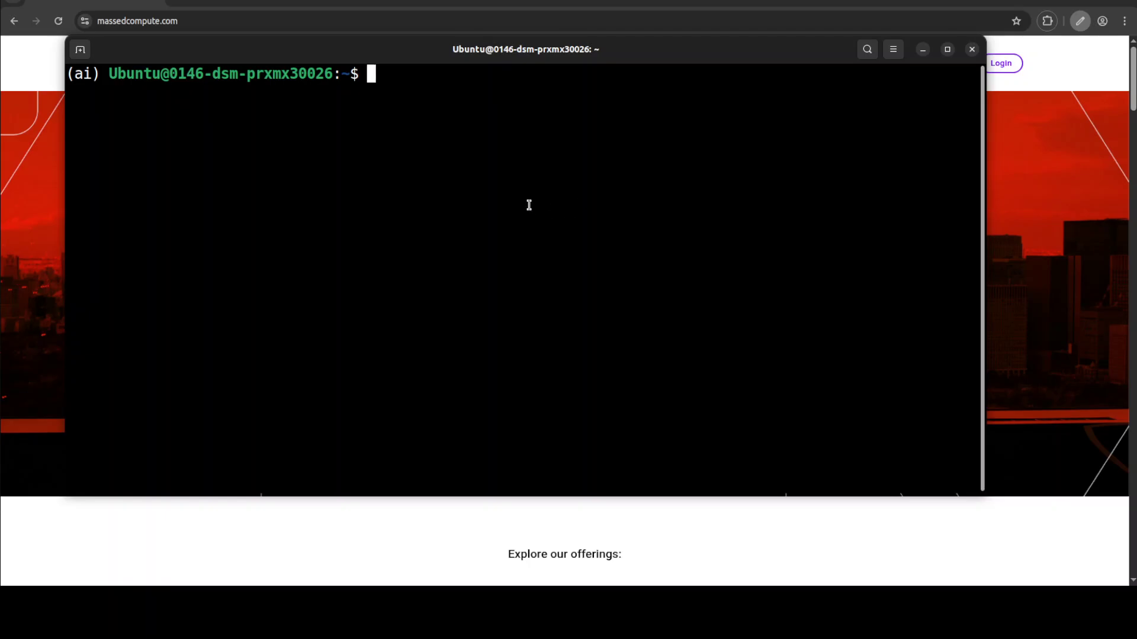
right_click(366, 143)
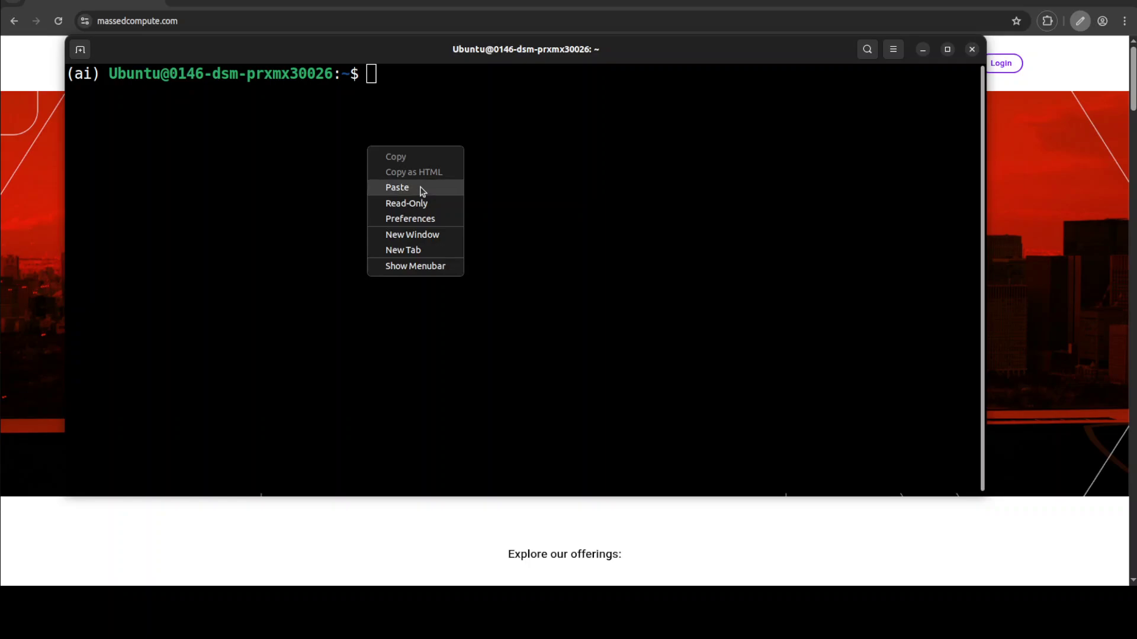
click(422, 189)
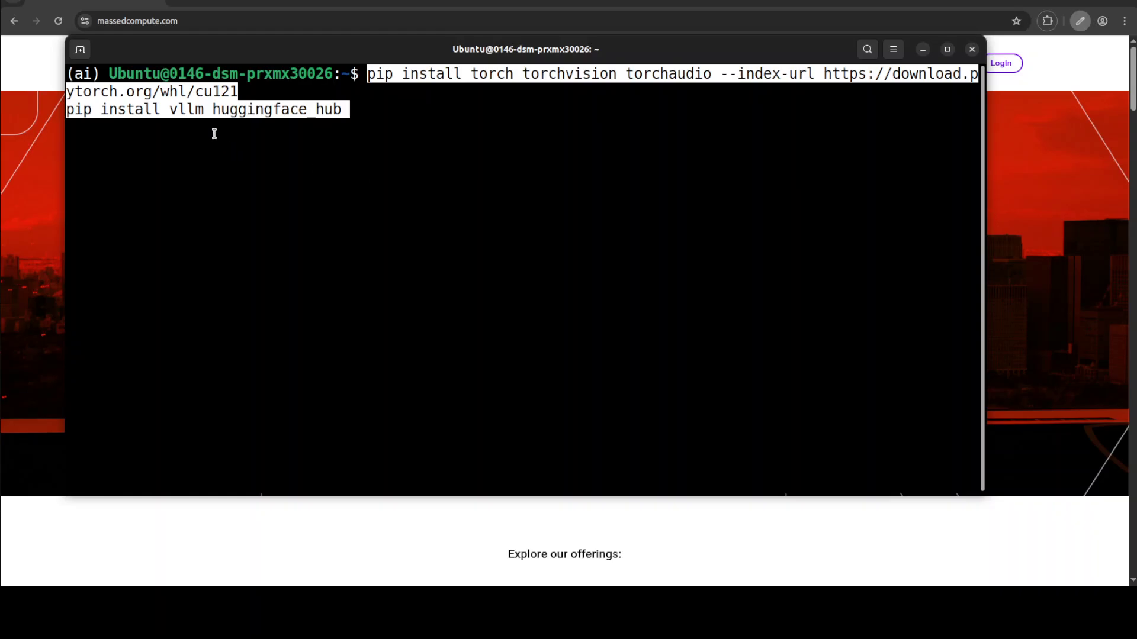
drag(171, 109, 204, 109)
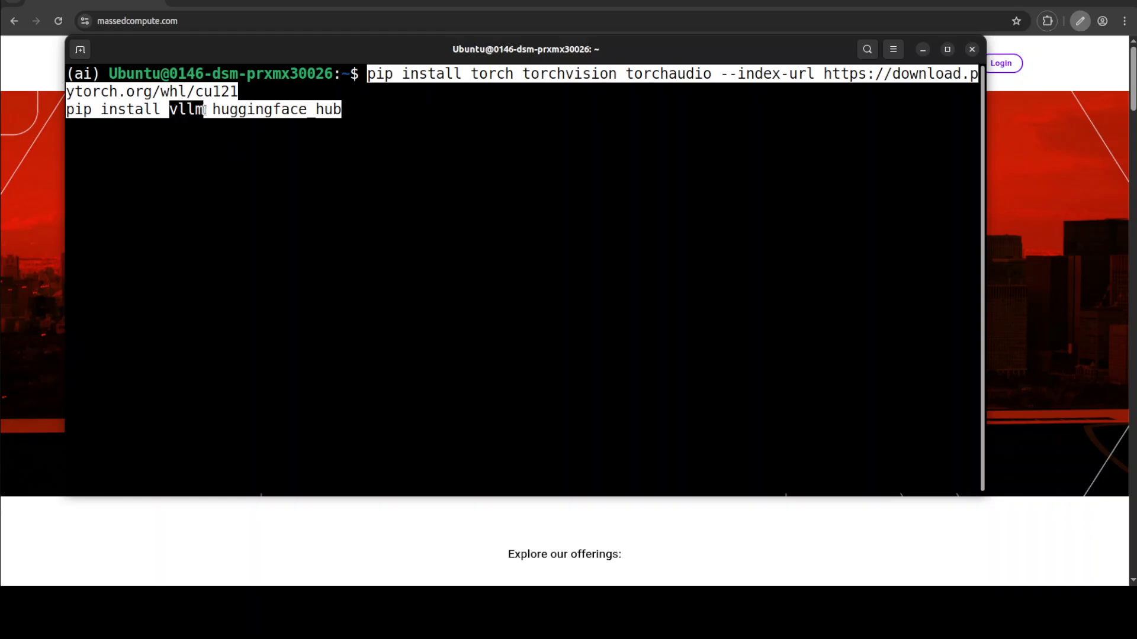
click(230, 170)
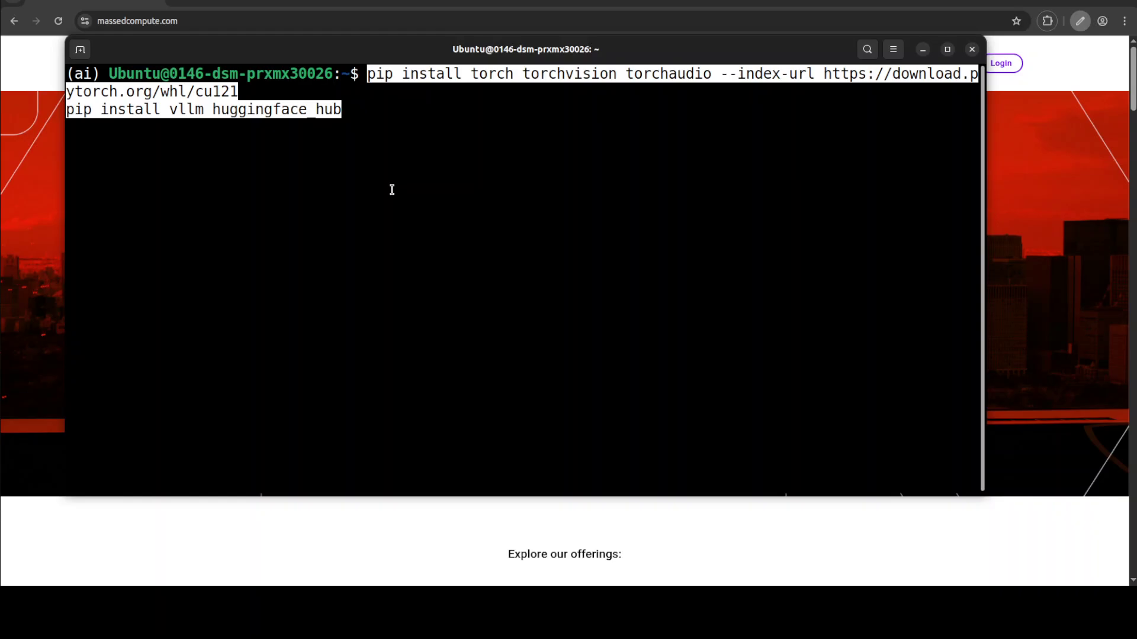
key(Return)
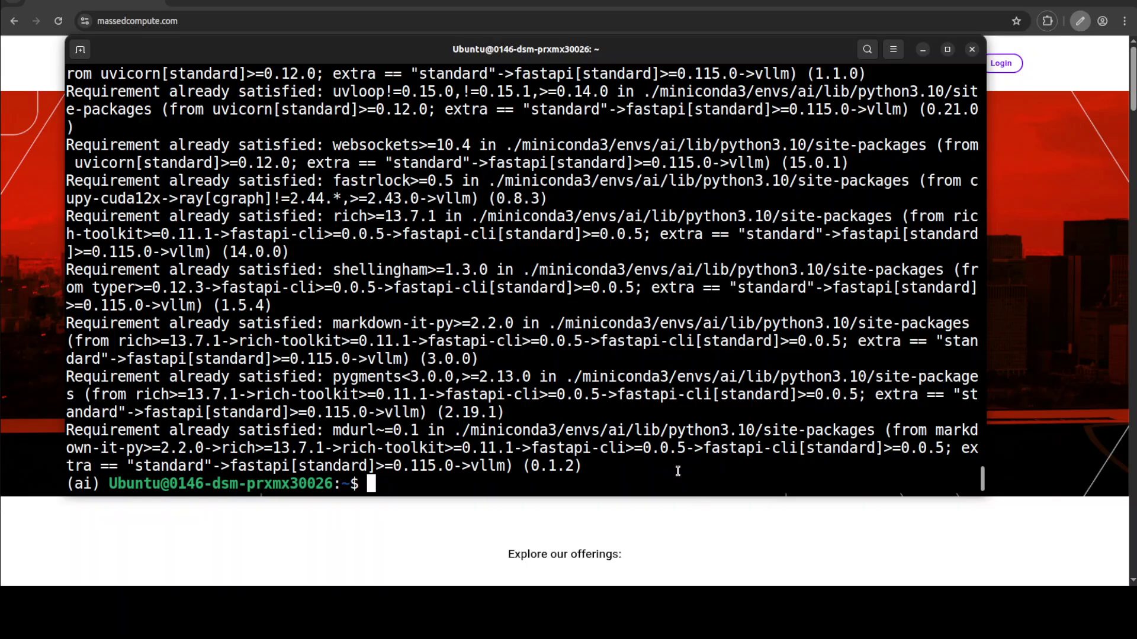
Step: Check the GPU status with nvidia-smi, view the sponsor page in the browser and return to the Terminal
text(nvidia-smi)
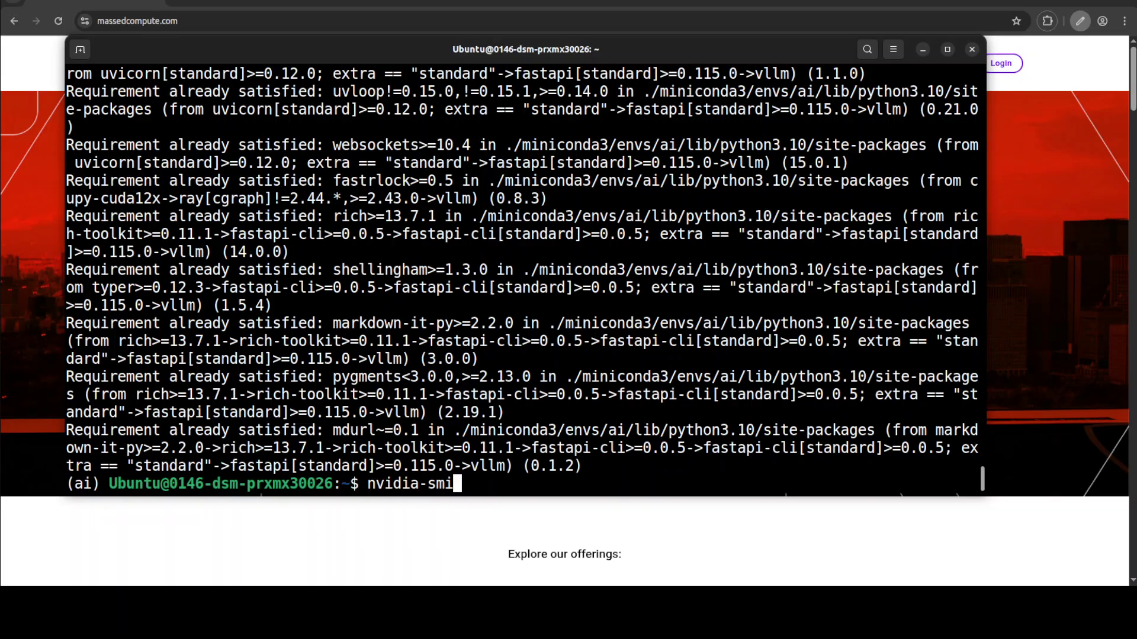
key(Return)
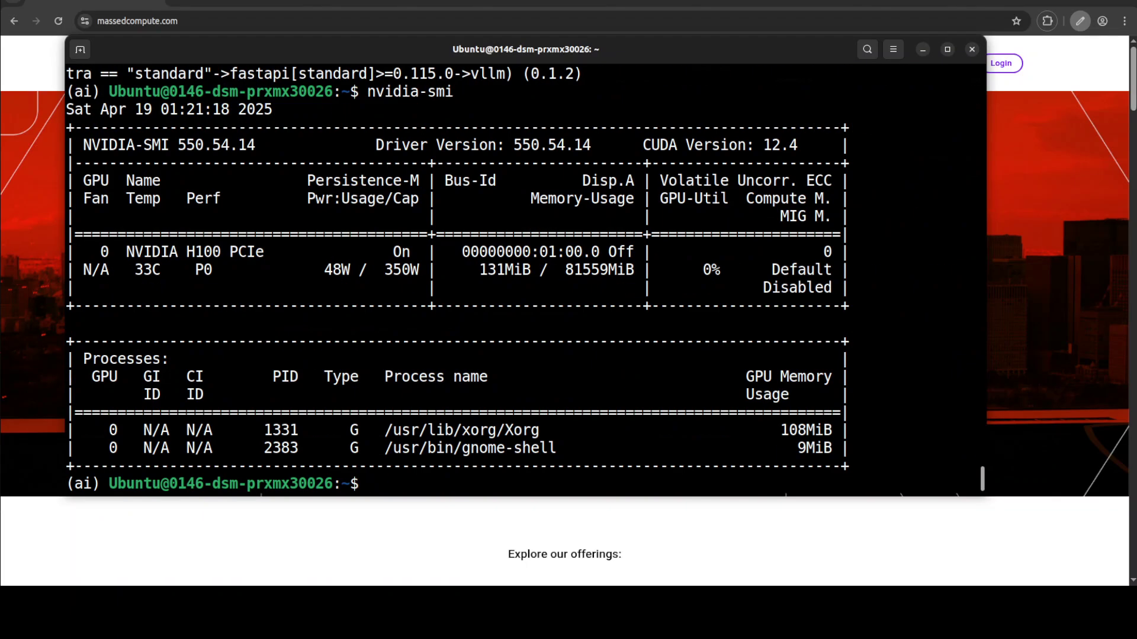
click(35, 203)
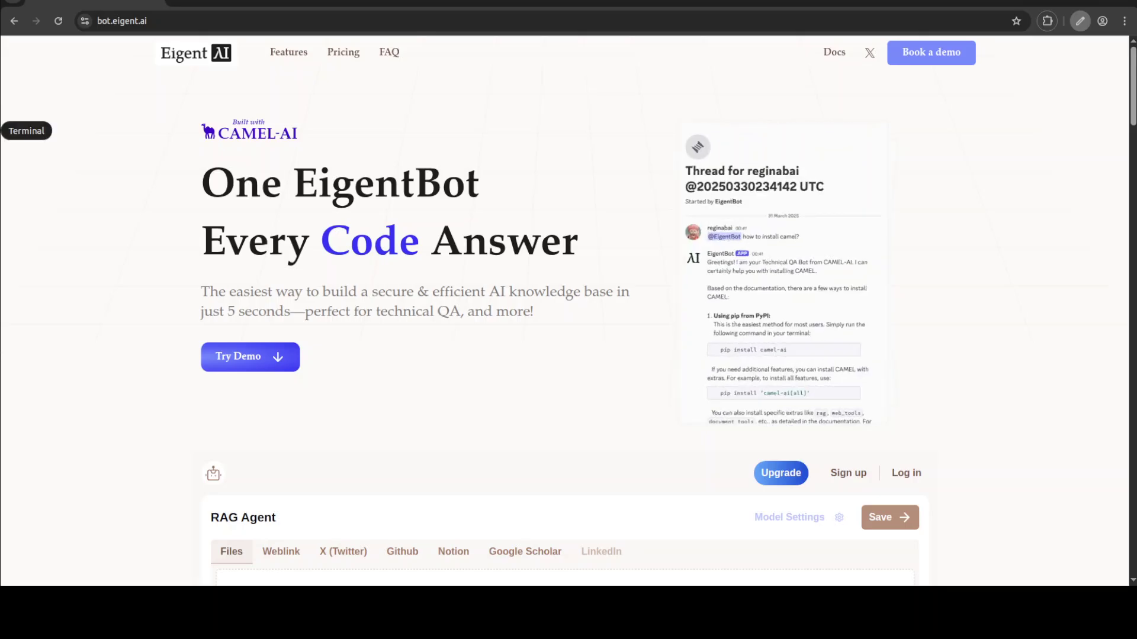
click(3, 126)
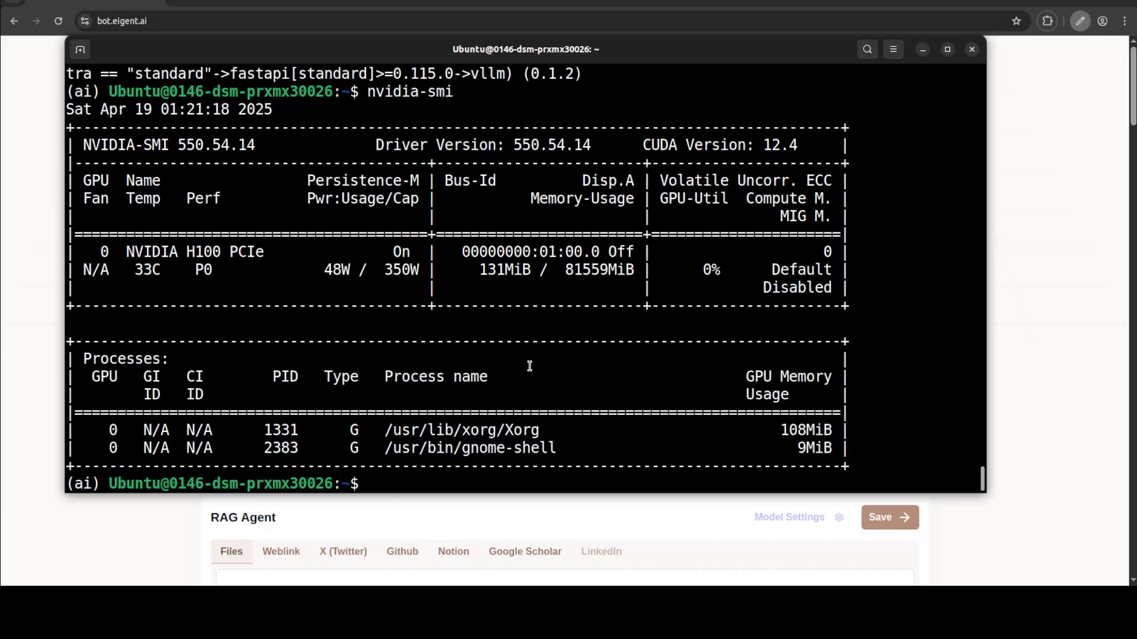
Step: Clear the terminal, export VLLM_USE_V1=1 and start the local server with vllm serve ByteDance-Seed/UI-TARS-1.5-7B
text(clear)
key(Return)
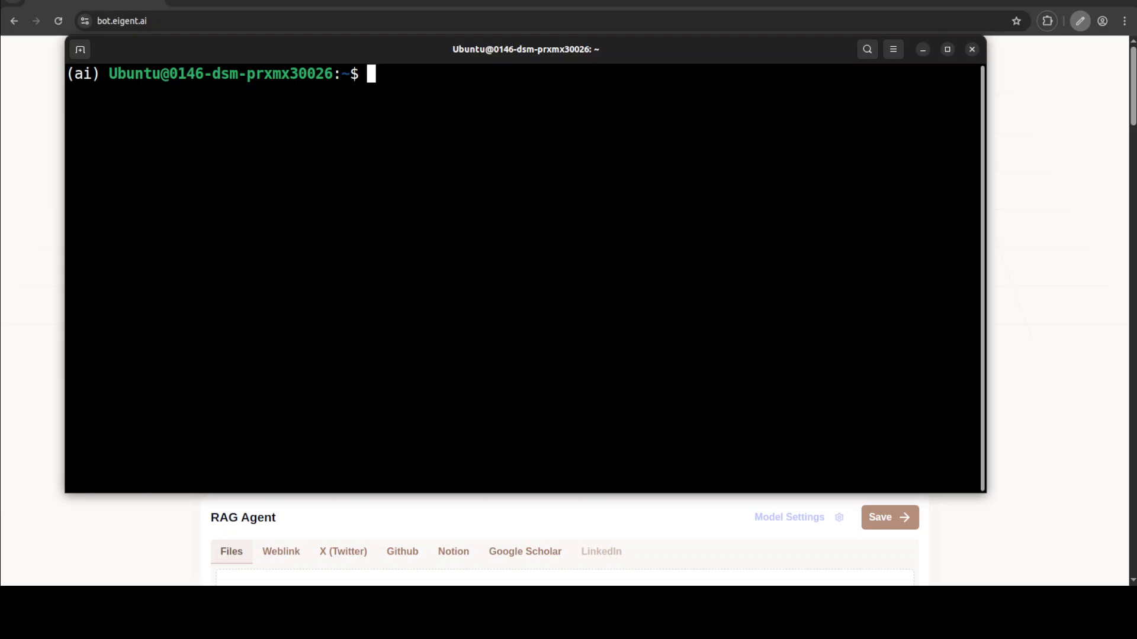
right_click(294, 112)
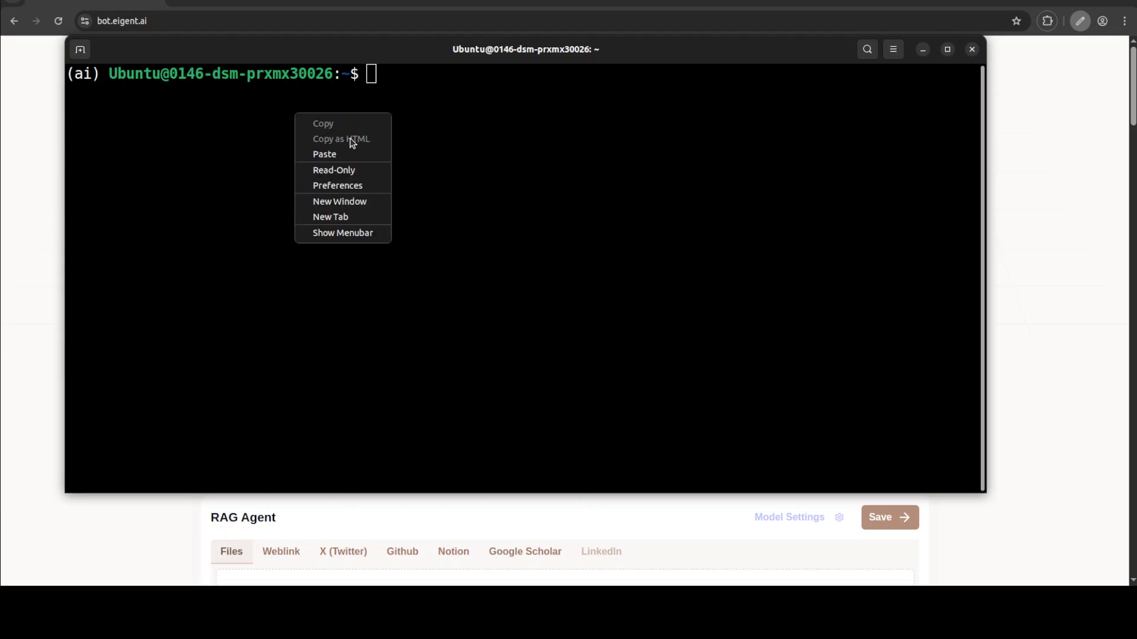
click(352, 152)
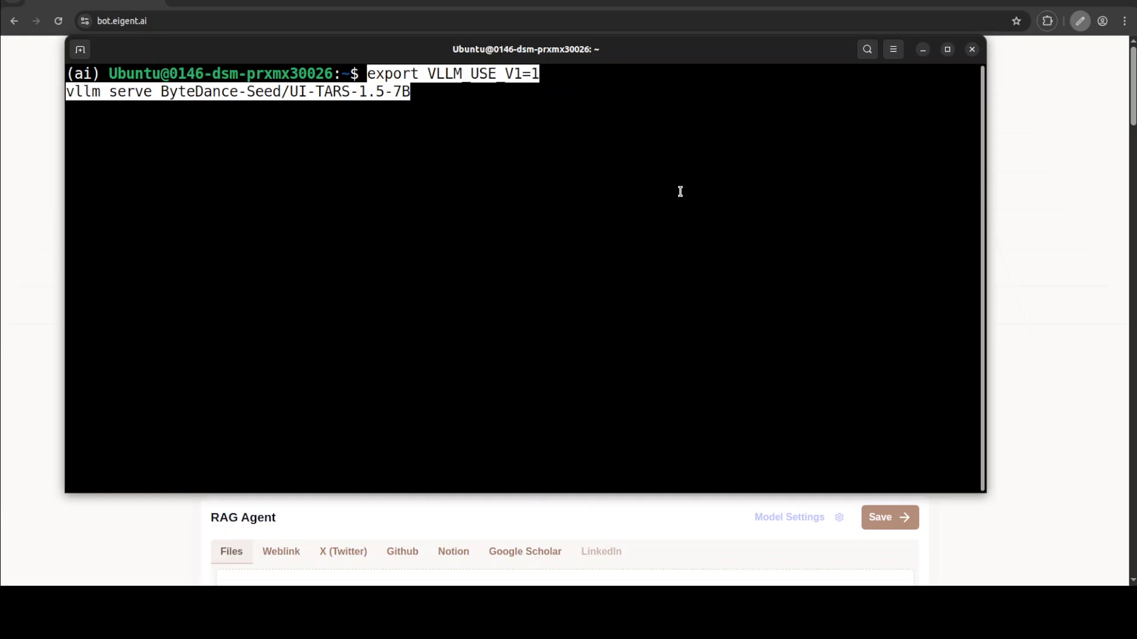
key(Return)
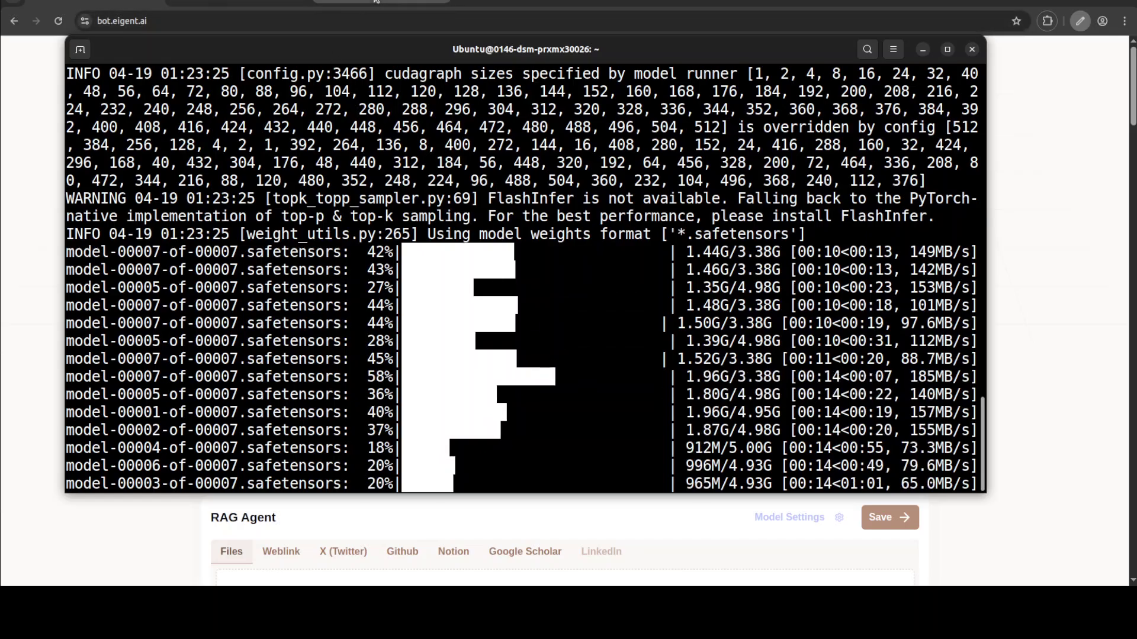
Step: View the YouTube channel's ui-tars search and the UI-TARS-1.5-7B Hugging Face page, and check the server log in the Terminal
click(269, 2)
click(355, 2)
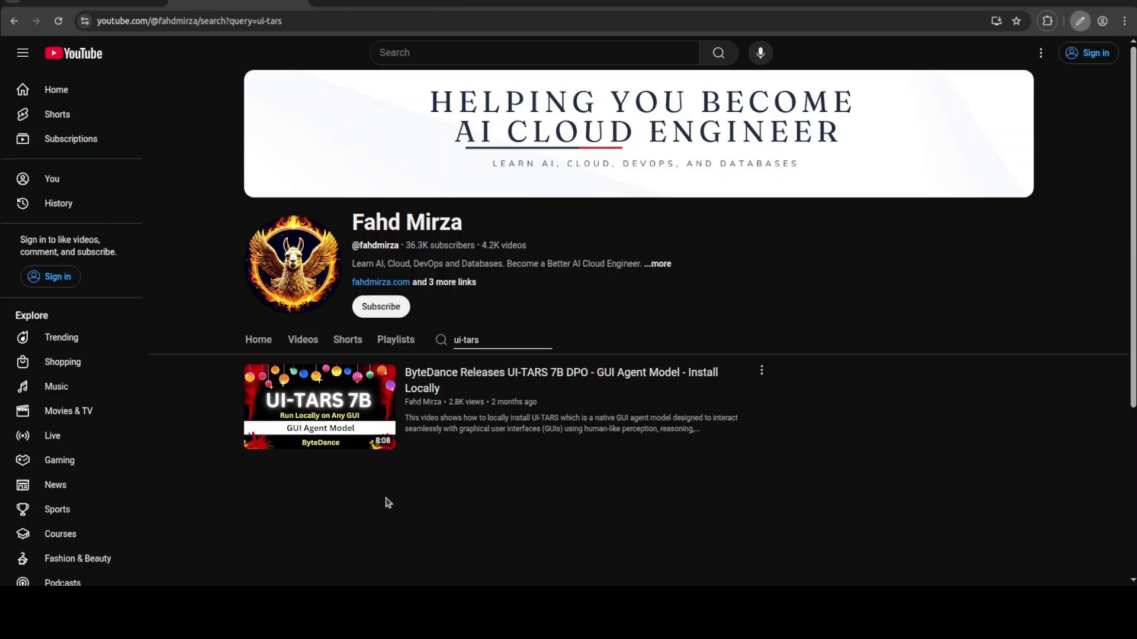
click(375, 3)
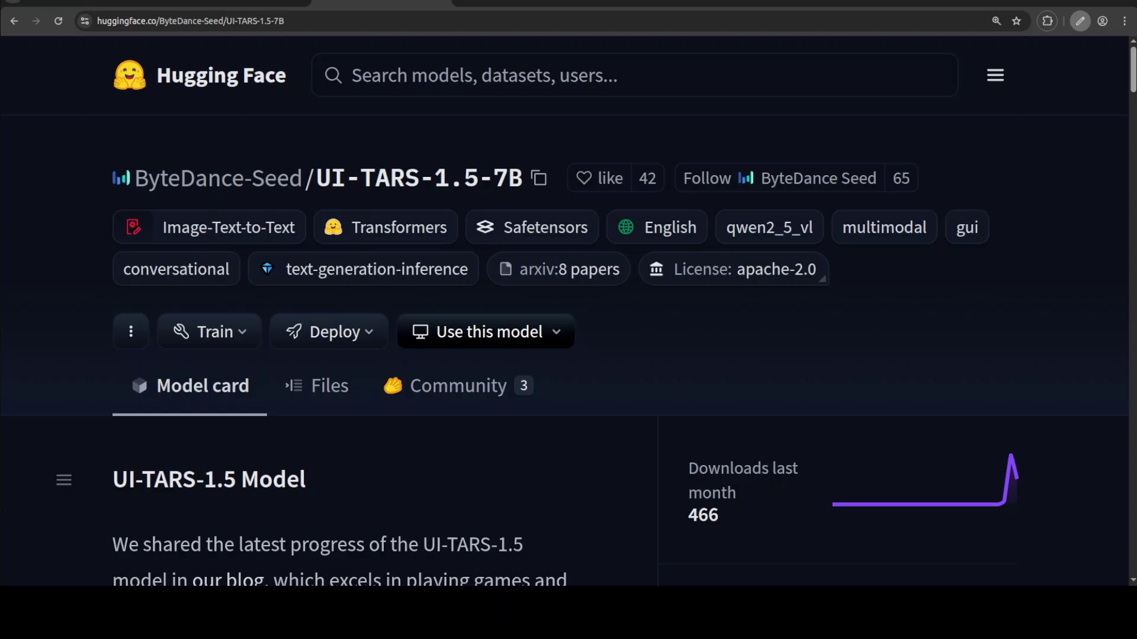
click(9, 131)
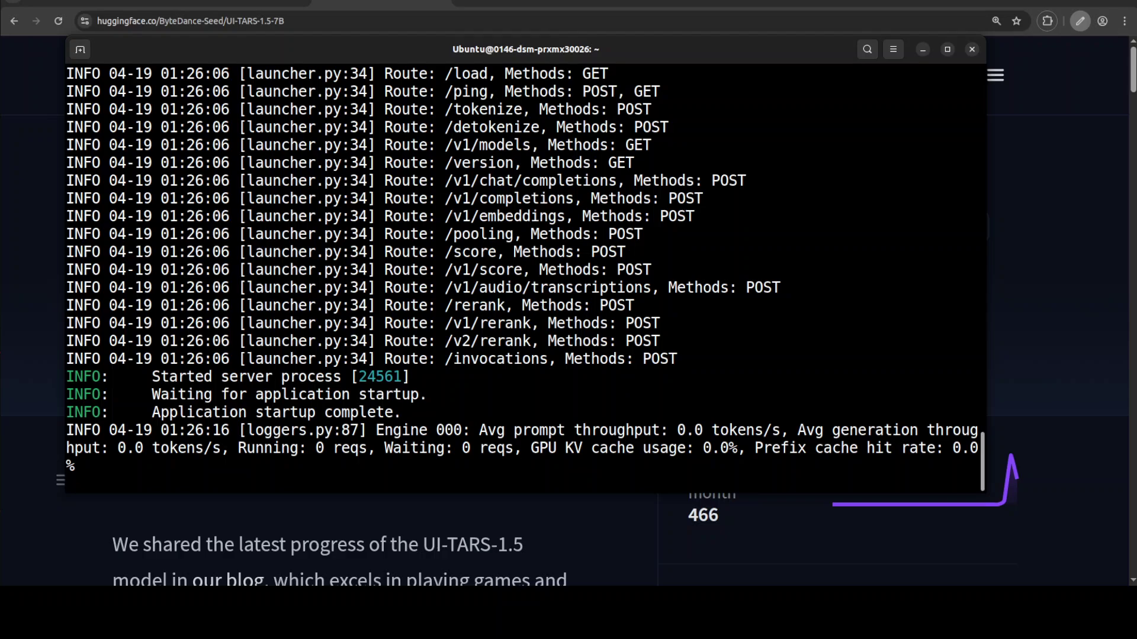
Step: Switch to the blog's home page in Chrome, open the Midscene.js extension and save its existing model environment configuration
click(656, 2)
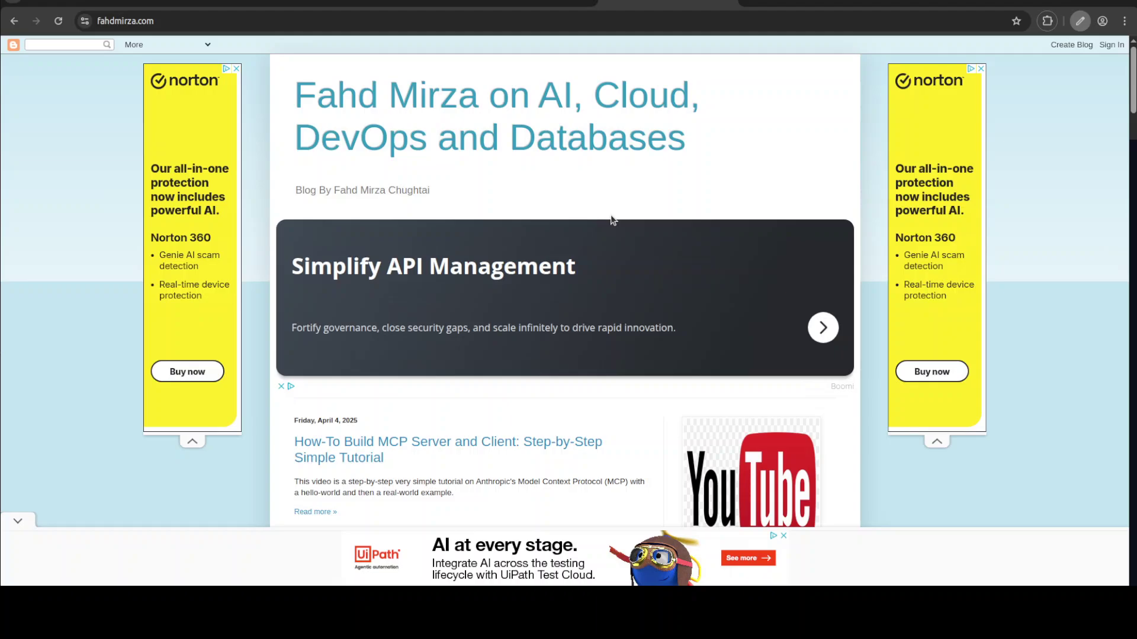
click(1048, 21)
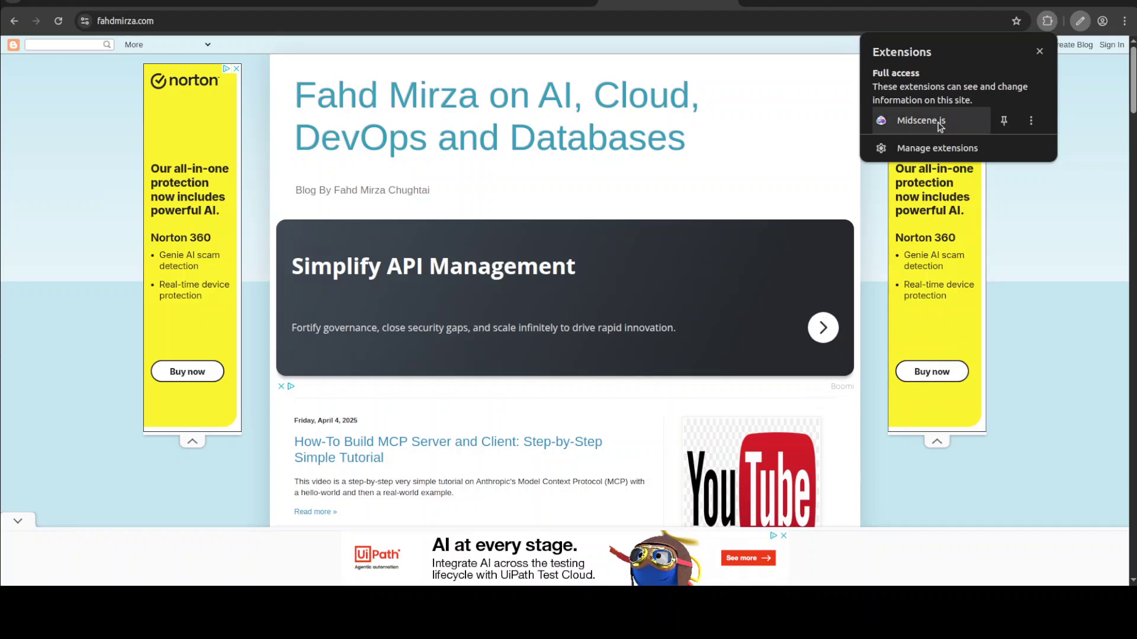
click(921, 121)
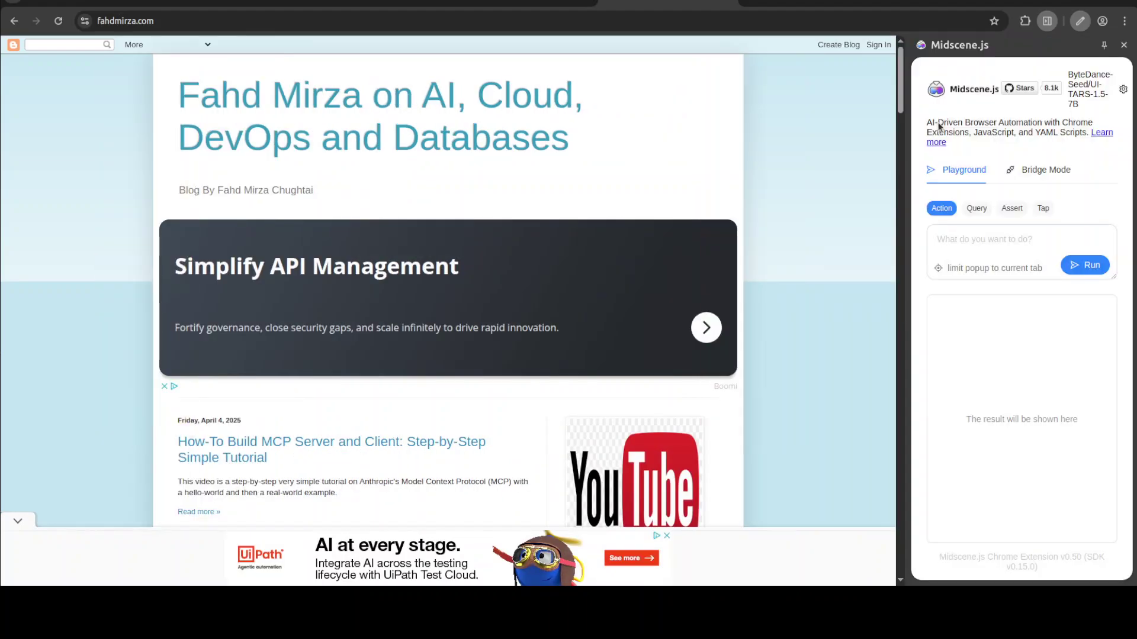
click(1123, 90)
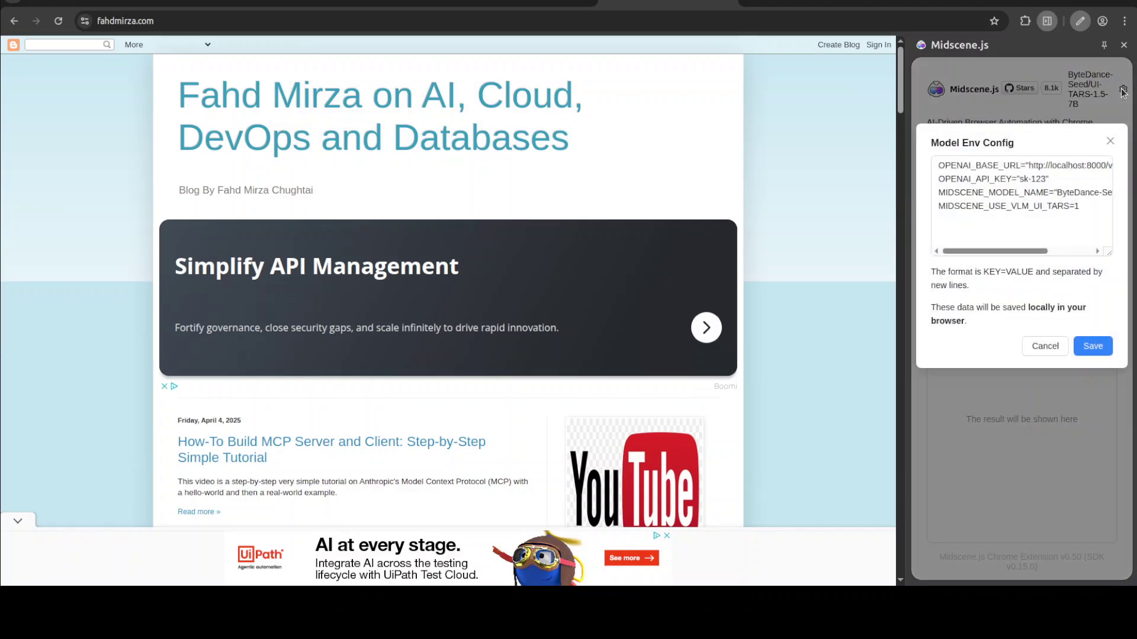
click(1102, 353)
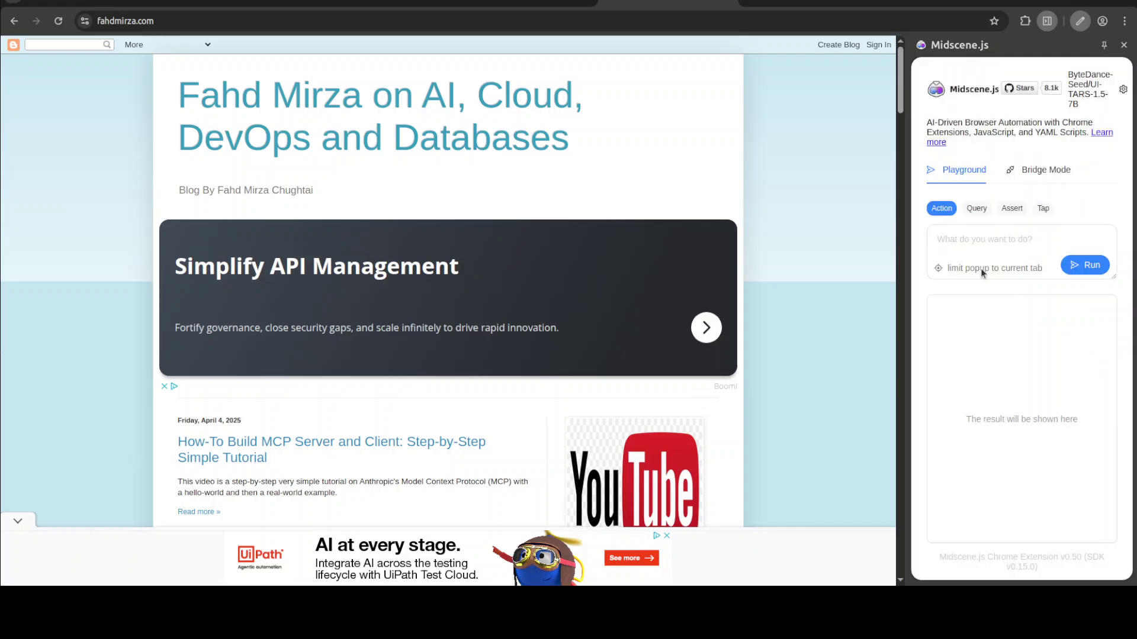
Step: Run the Midscene.js query "extract the first blog post date" on the blog page and reduce the prompt box's height
click(976, 208)
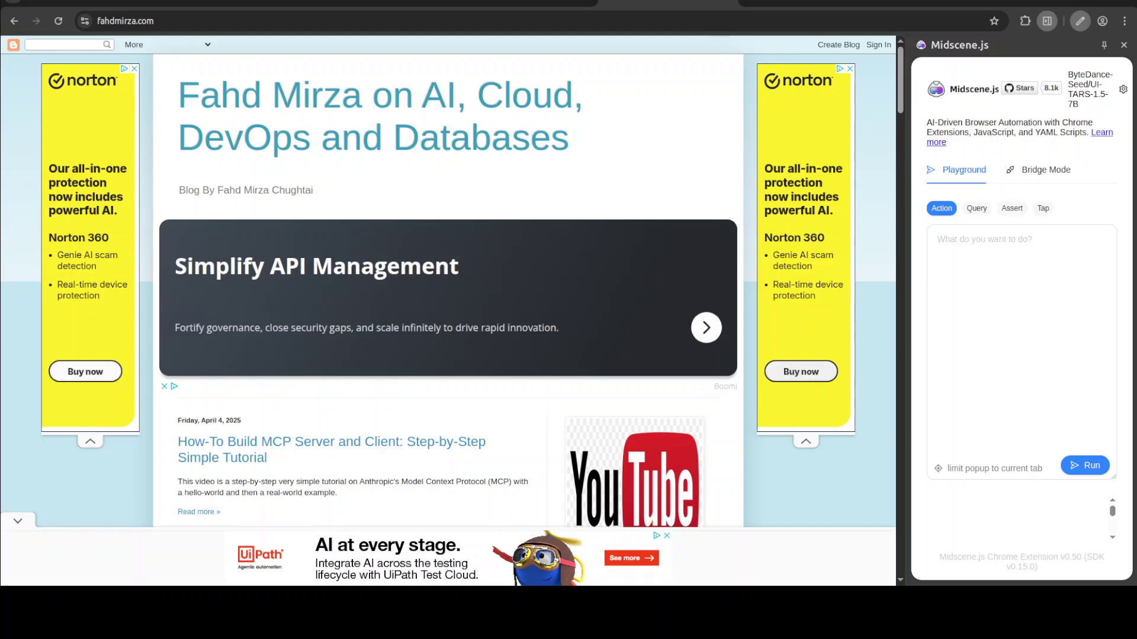
click(976, 208)
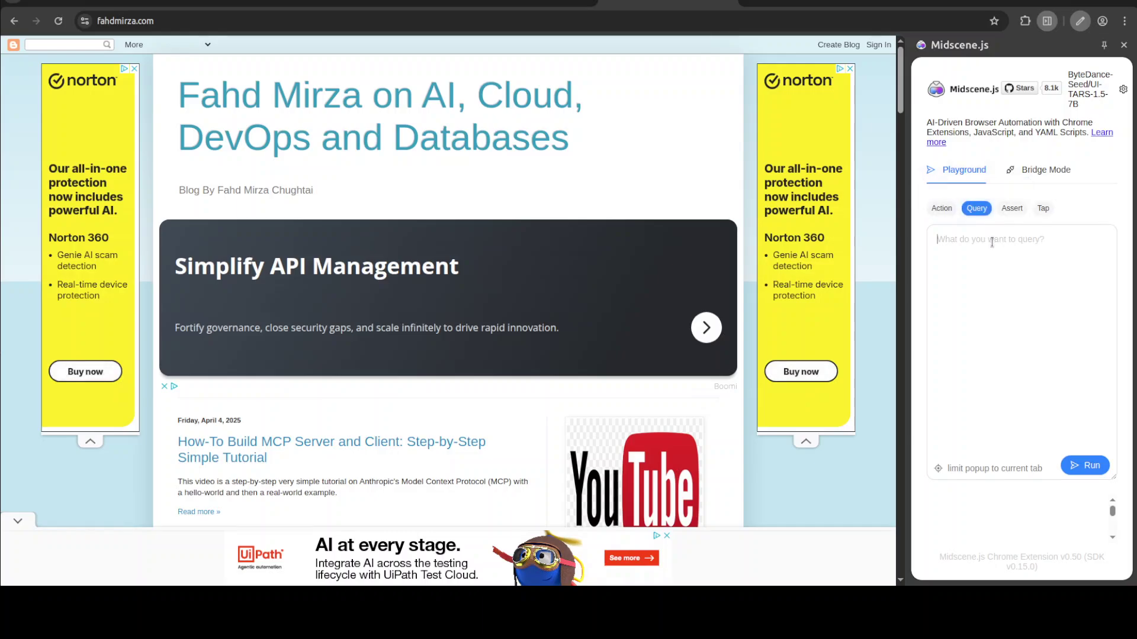
text(extract the first blog post date)
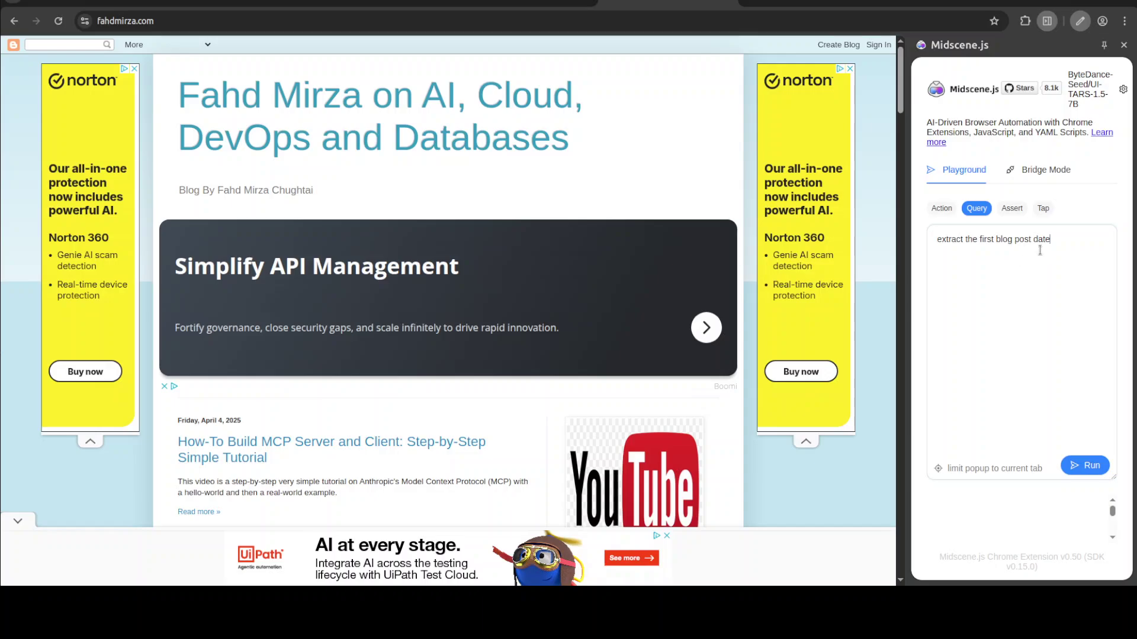
click(1088, 467)
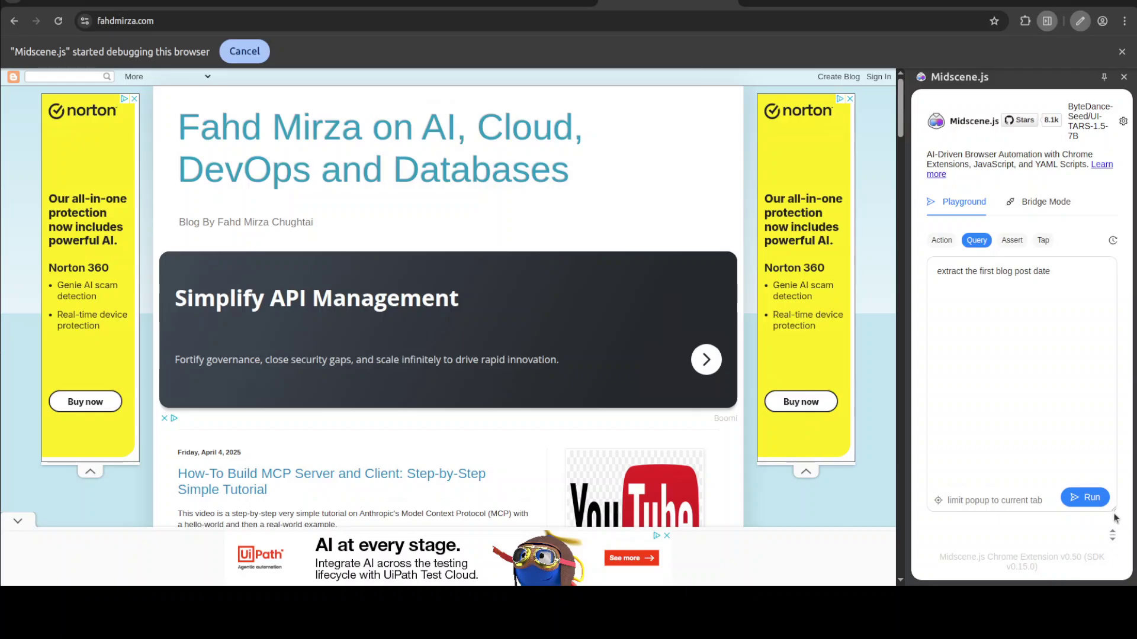
drag(1113, 509, 1097, 329)
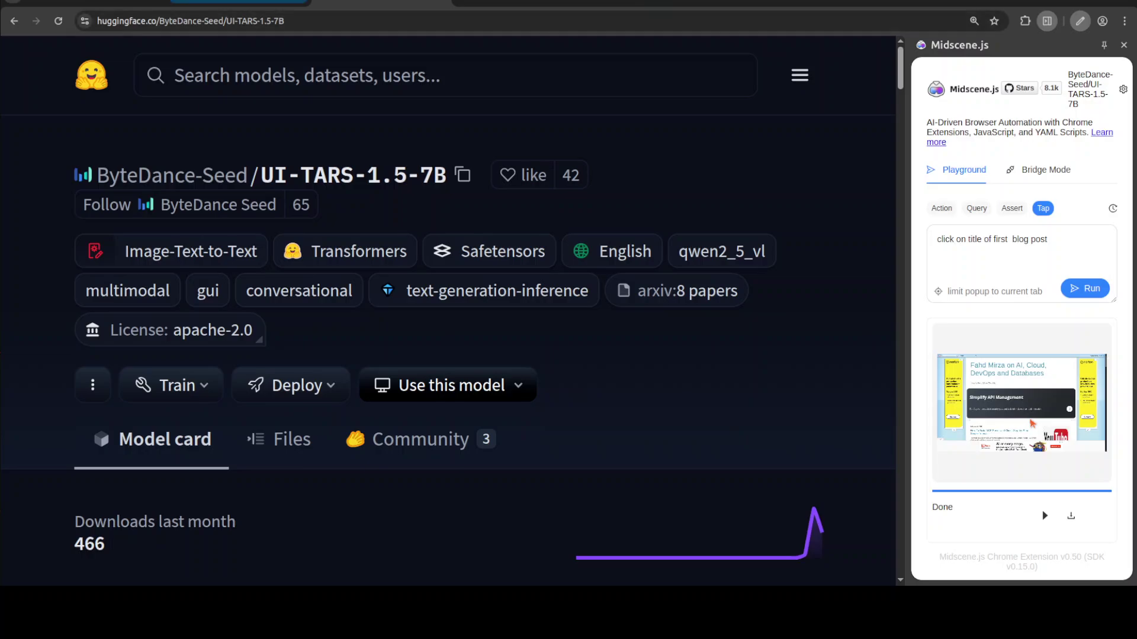
Step: Switch to the browser page showing the YouTube channel's ui-tars search
key(ctrl+shift+Tab)
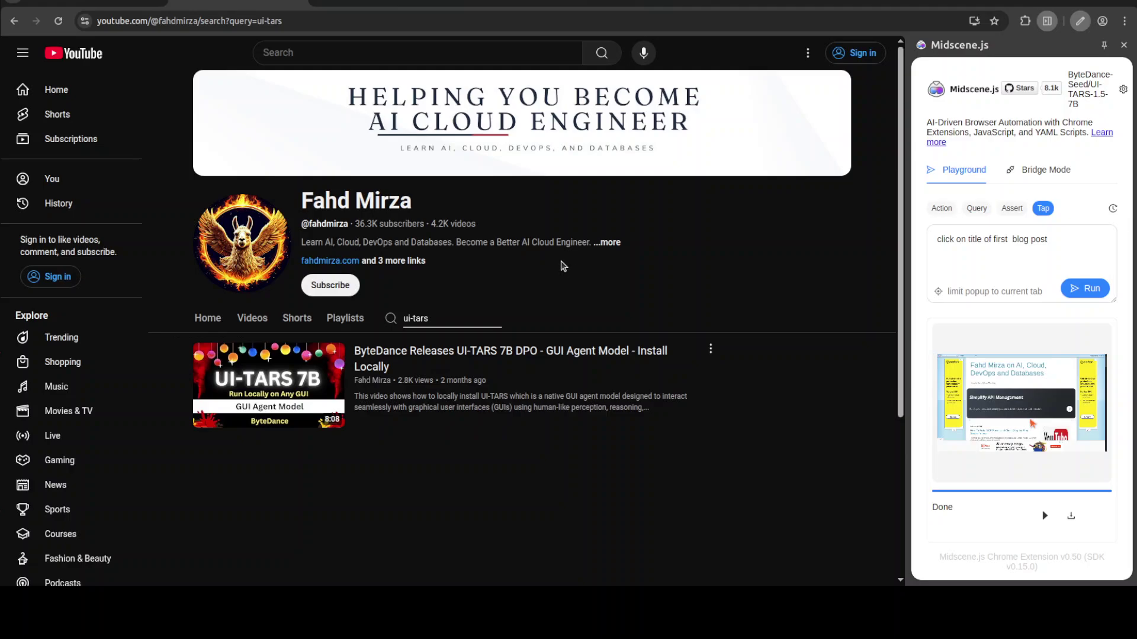